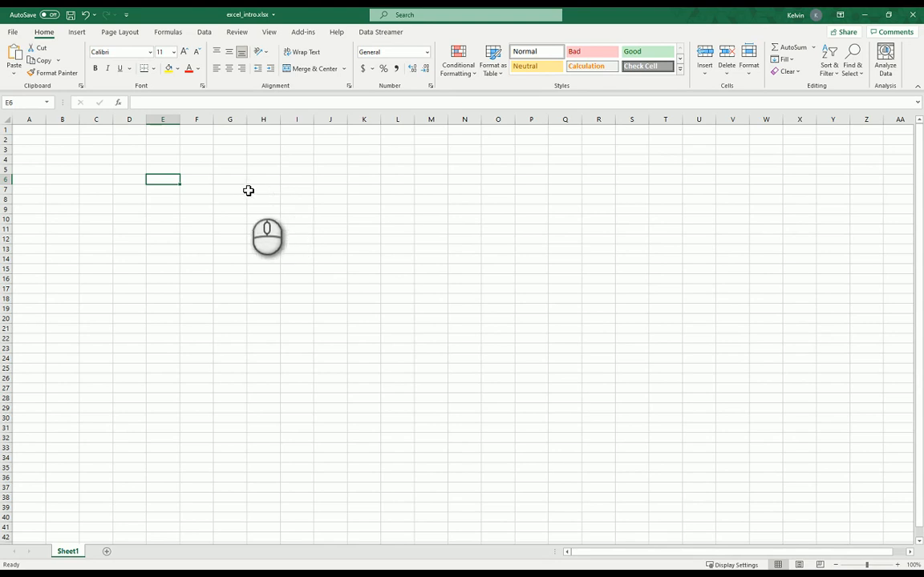
- Examine the worksheet grid by selecting cells E5 and F8, rows 1 and 4, and columns B to D
{"action": "left_click", "coordinate": [174, 166]}
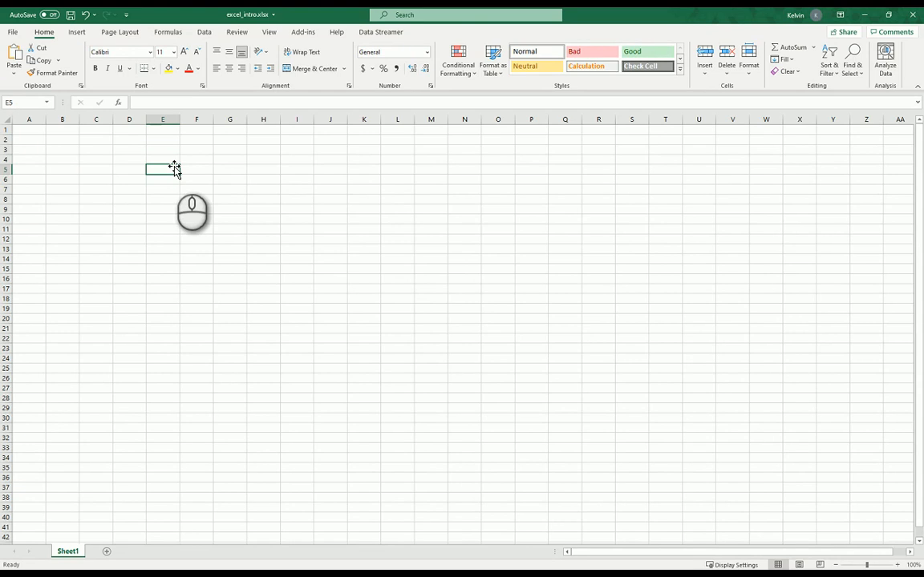
{"action": "left_click", "coordinate": [208, 202]}
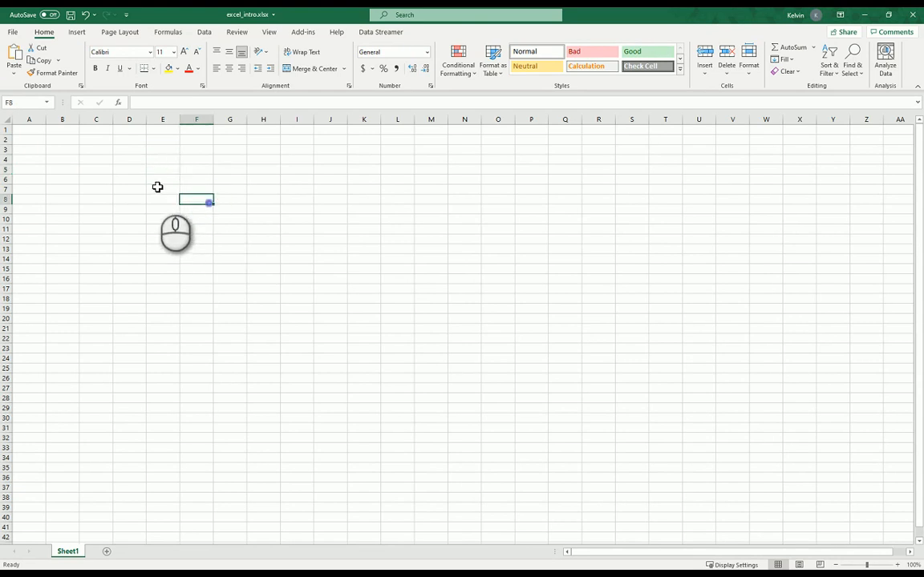
{"action": "left_click", "coordinate": [163, 172]}
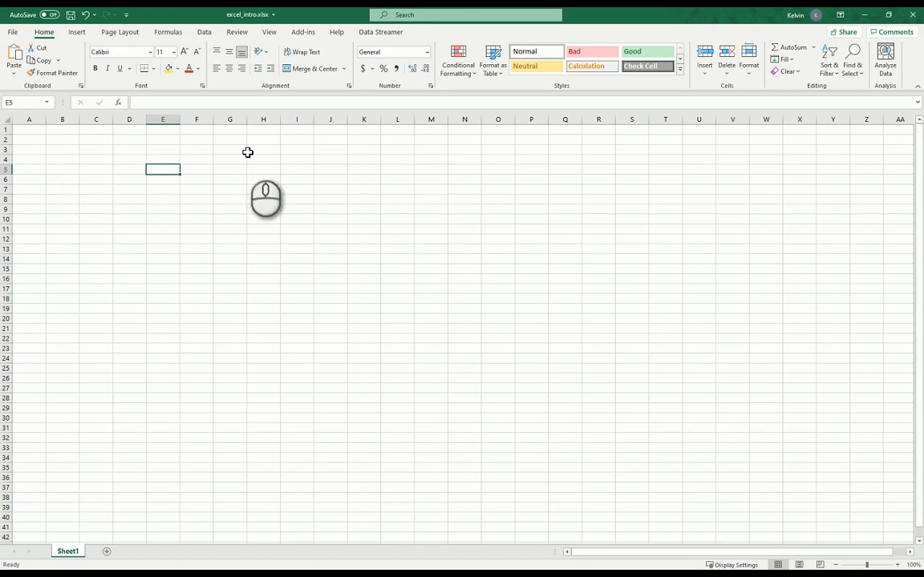
{"action": "left_click", "coordinate": [7, 129]}
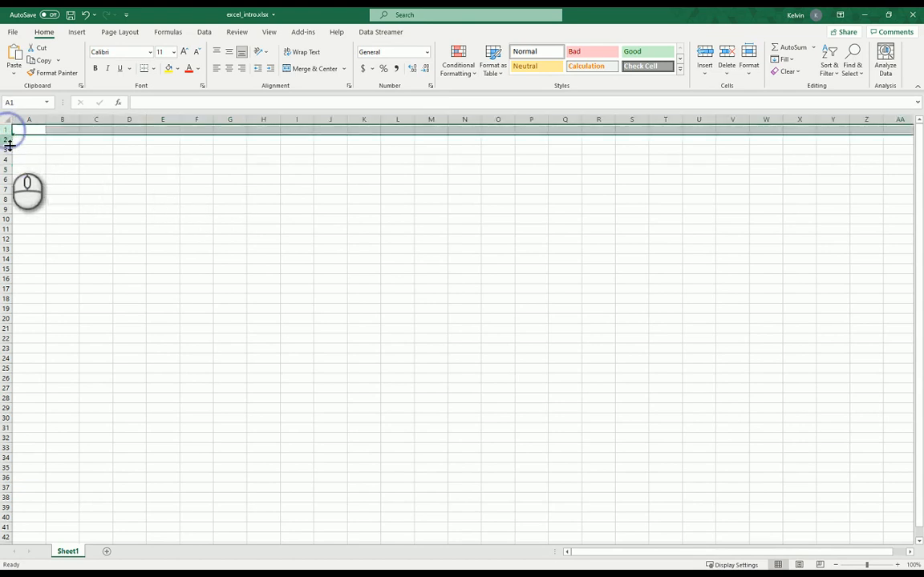
{"action": "left_click", "coordinate": [6, 159]}
{"action": "left_click", "coordinate": [59, 120]}
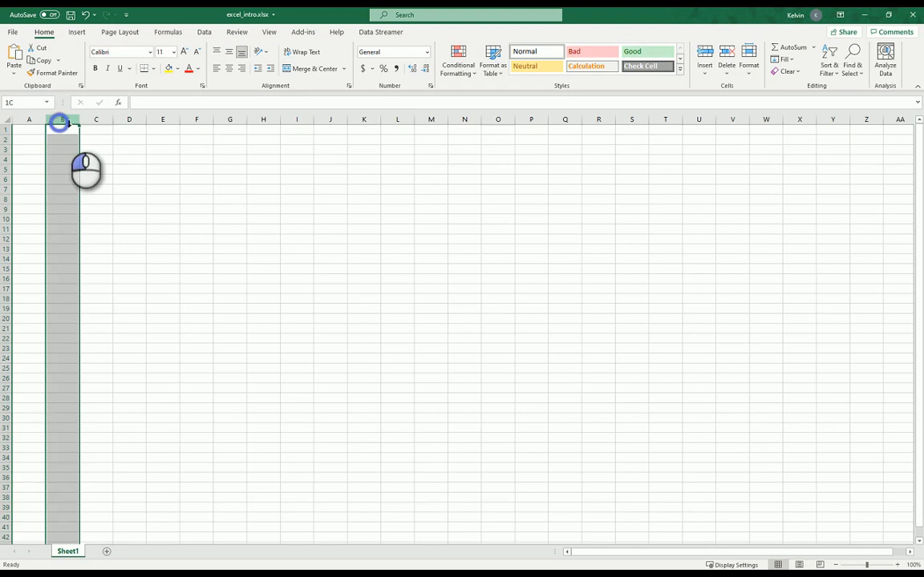
{"action": "left_click", "coordinate": [85, 119]}
{"action": "left_click", "coordinate": [125, 120]}
- Enter the headers "temp" in cell B2 and "time" in cell C2
{"action": "left_click", "coordinate": [87, 149]}
{"action": "left_click", "coordinate": [63, 140]}
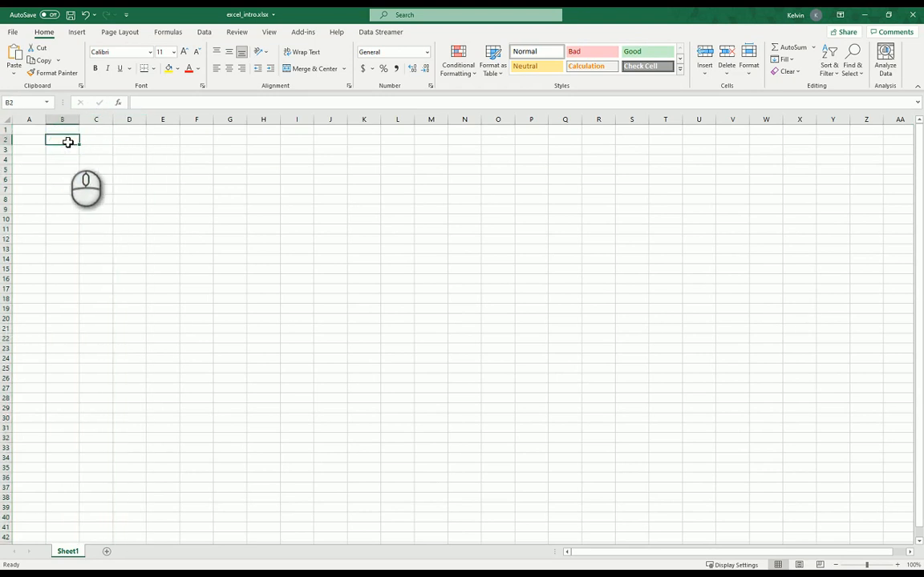
{"action": "type", "text": "temp"}
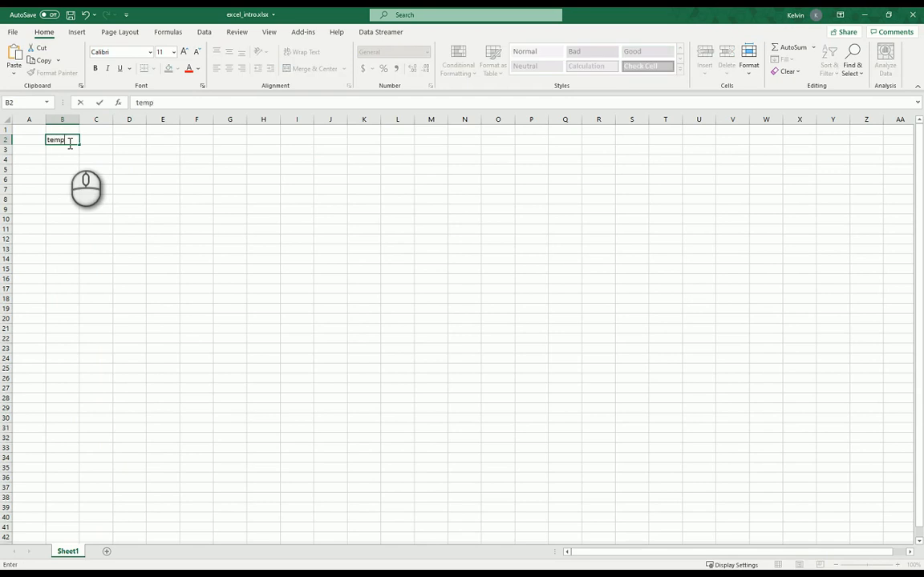
{"action": "left_click", "coordinate": [96, 155]}
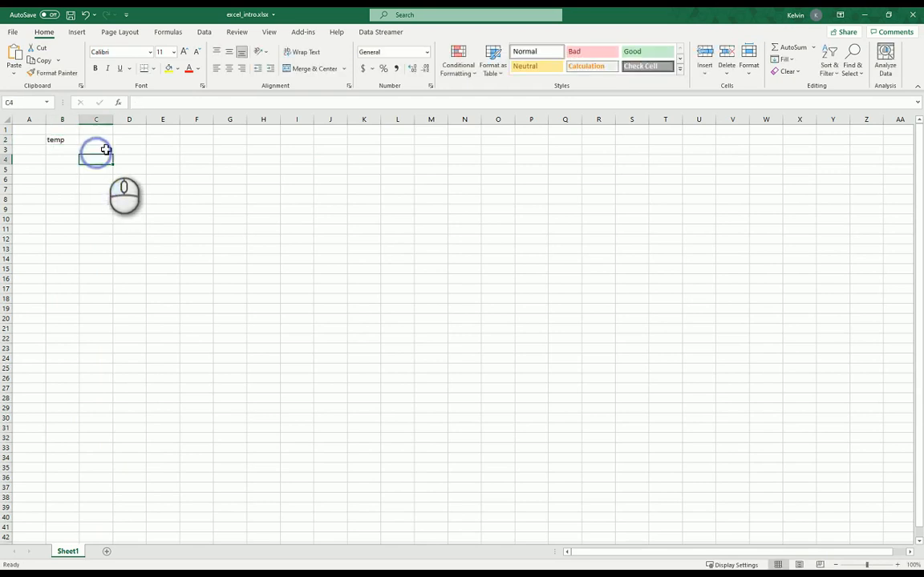
{"action": "left_click", "coordinate": [126, 141]}
{"action": "left_click", "coordinate": [97, 140]}
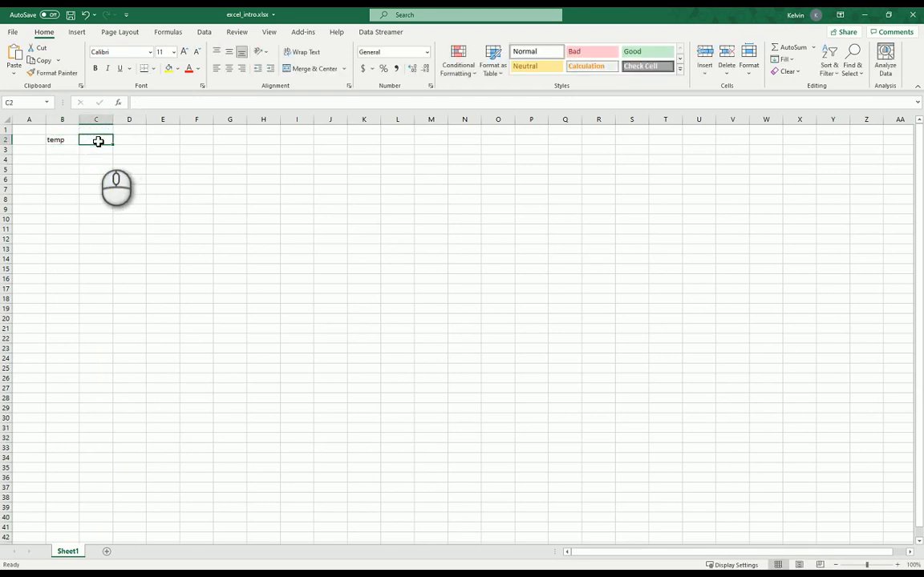
{"action": "type", "text": "time"}
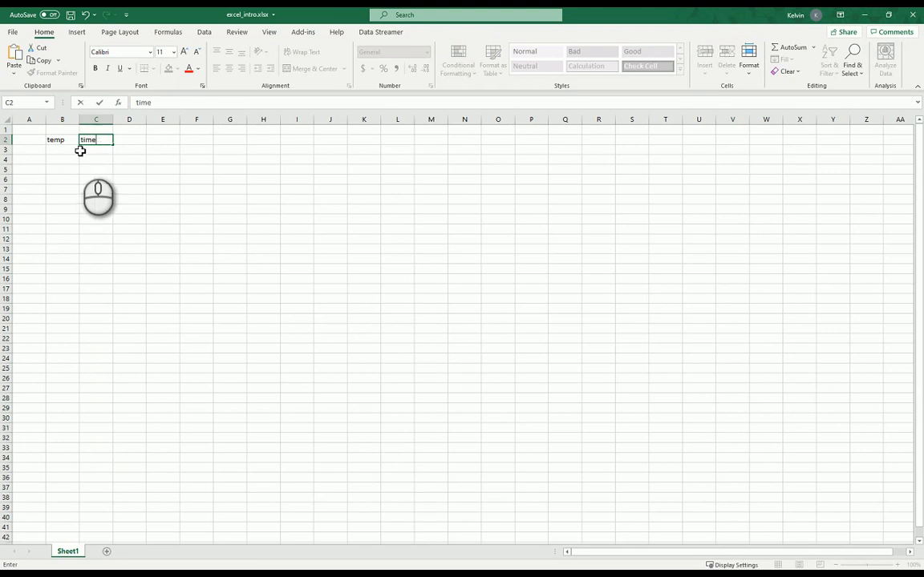
{"action": "left_click", "coordinate": [56, 140]}
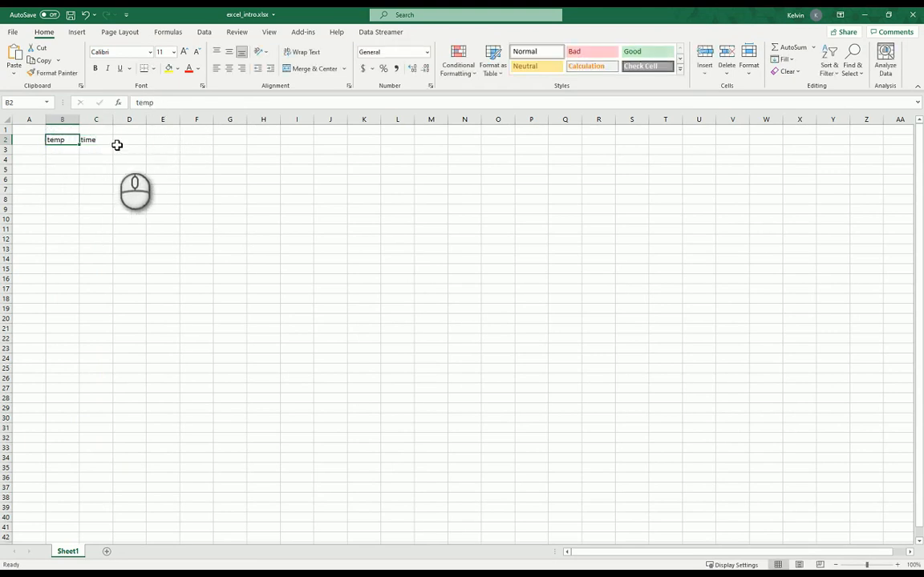
- Overwrite the header in B2 with "fdg" and retype it as "temp"
{"action": "left_click", "coordinate": [89, 144]}
{"action": "left_click", "coordinate": [68, 148]}
{"action": "left_click", "coordinate": [66, 141]}
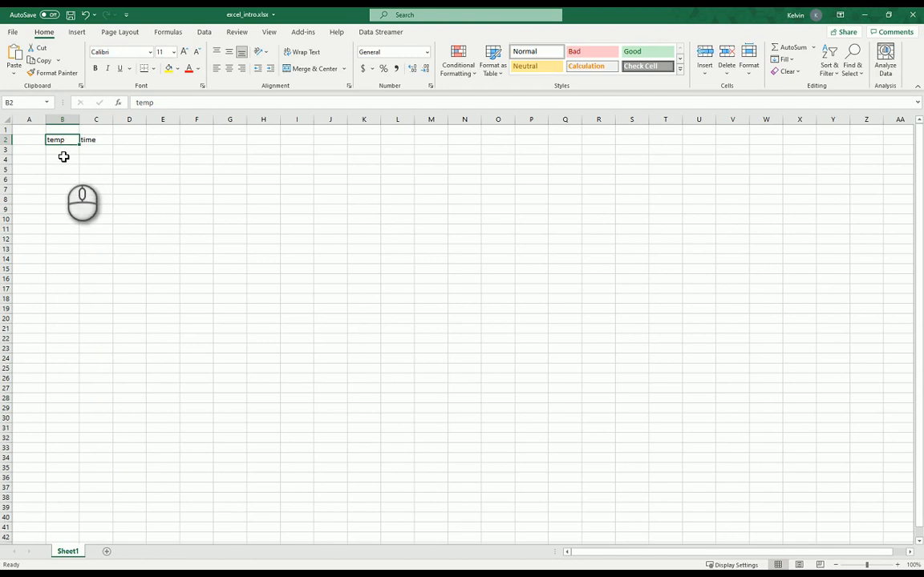
{"action": "left_click", "coordinate": [66, 139]}
{"action": "type", "text": "fdg"}
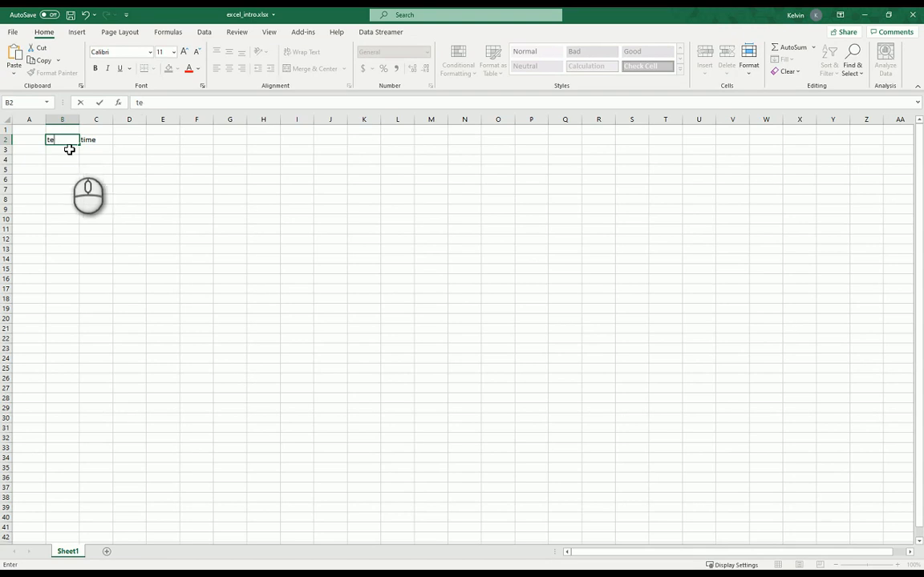
{"action": "left_click_drag", "start_coordinate": [94, 166], "coordinate": [76, 166]}
- Extend the B2 header to "temp(deg celci" and widen column B to fit the text
{"action": "left_click", "coordinate": [72, 140]}
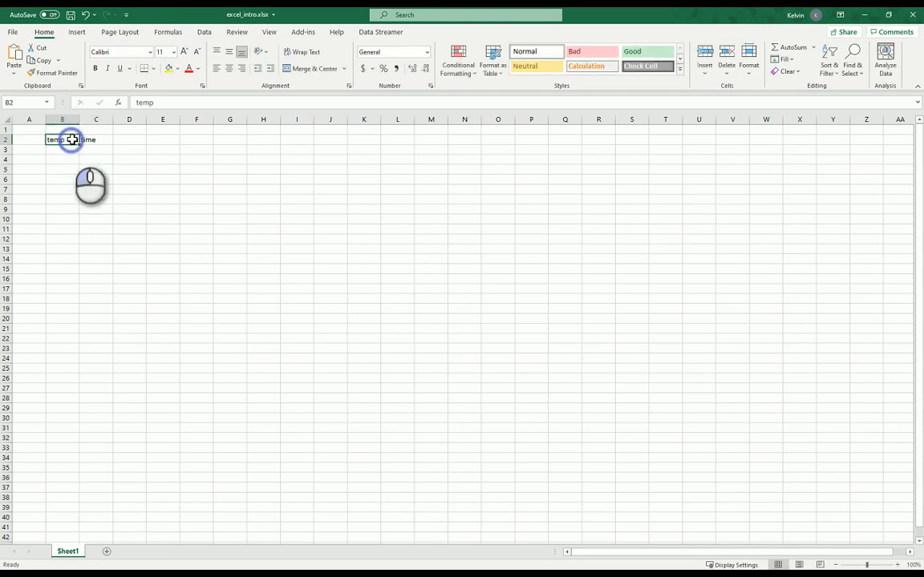
{"action": "left_click", "coordinate": [161, 103]}
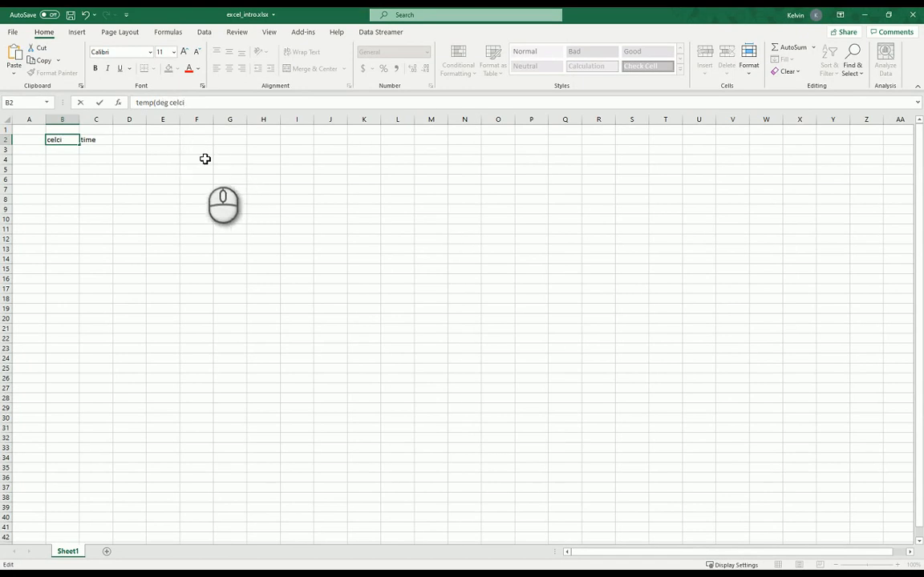
{"action": "key", "text": "Return"}
{"action": "left_click", "coordinate": [68, 138]}
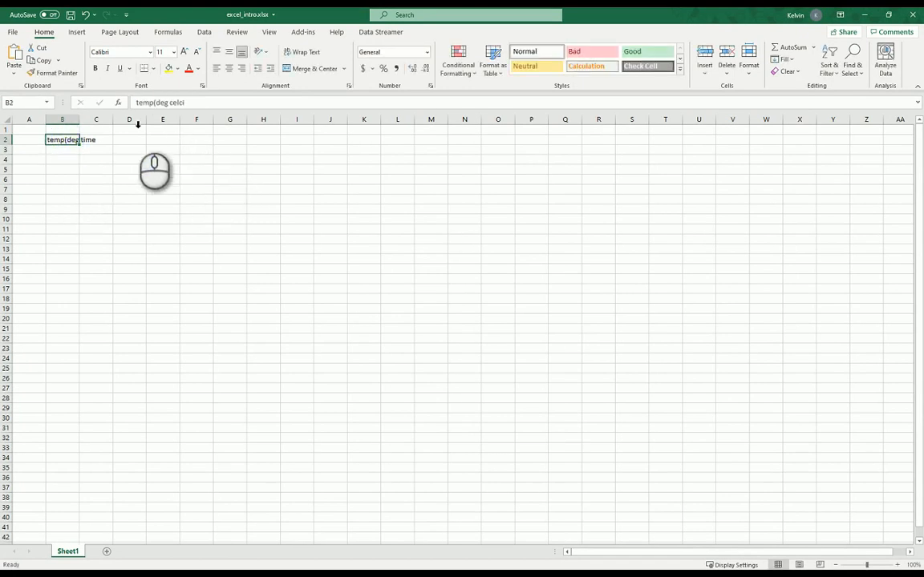
{"action": "left_click", "coordinate": [76, 161]}
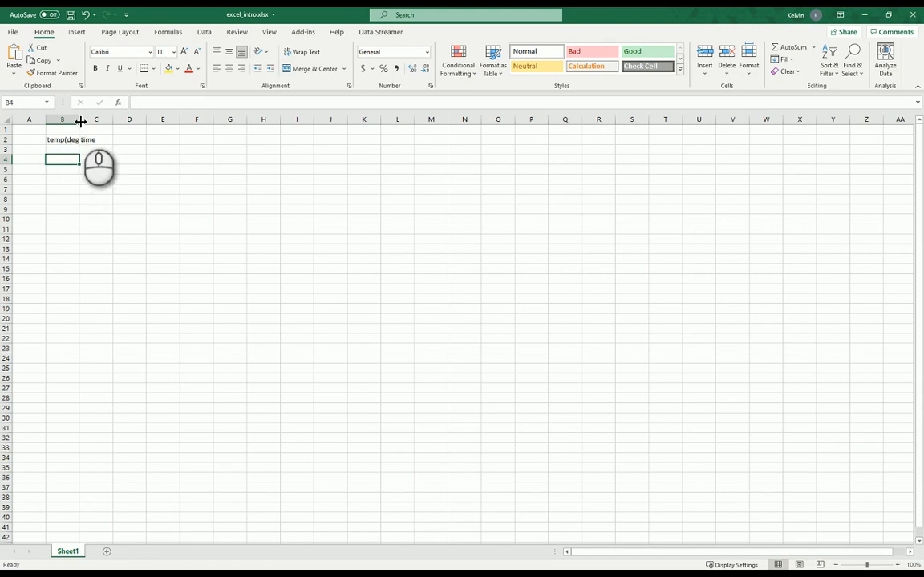
{"action": "left_click_drag", "start_coordinate": [80, 122], "coordinate": [101, 124]}
- Add the unit to the header in C2 so it reads "time (s)"
{"action": "left_click", "coordinate": [117, 139]}
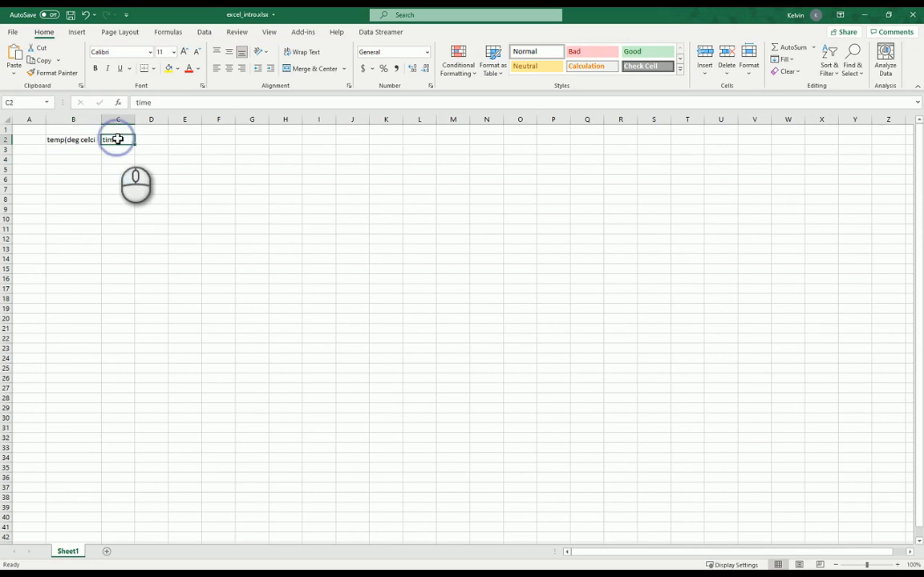
{"action": "left_click", "coordinate": [158, 103]}
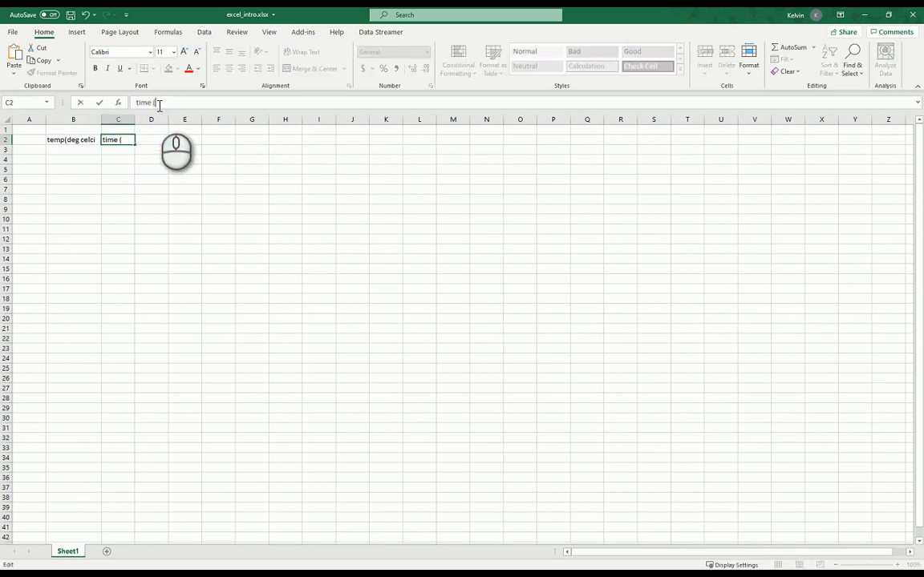
{"action": "type", "text": "(s)"}
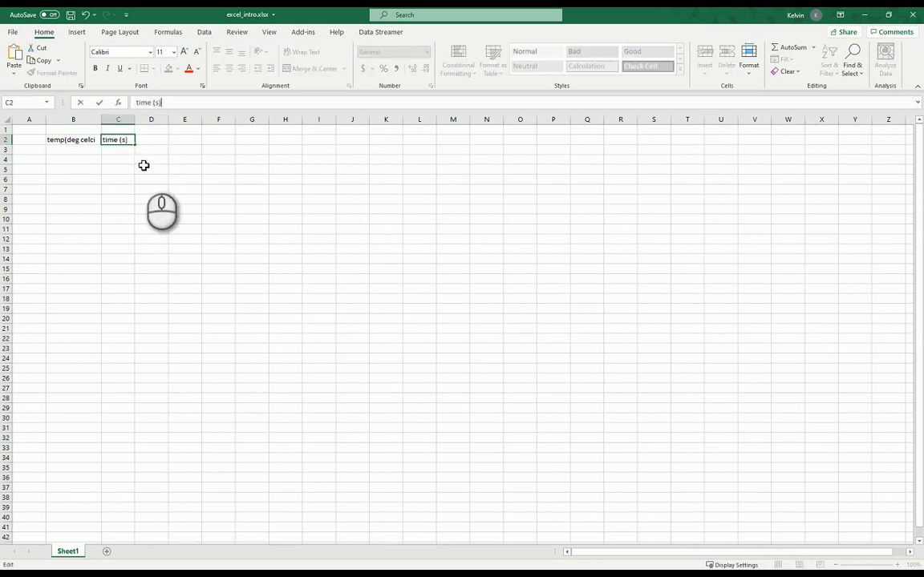
{"action": "key", "text": "Return"}
- Enter the value 10 in each of cells B3, B4 and B5 under the temperature header
{"action": "left_click", "coordinate": [88, 187]}
{"action": "left_click", "coordinate": [71, 152]}
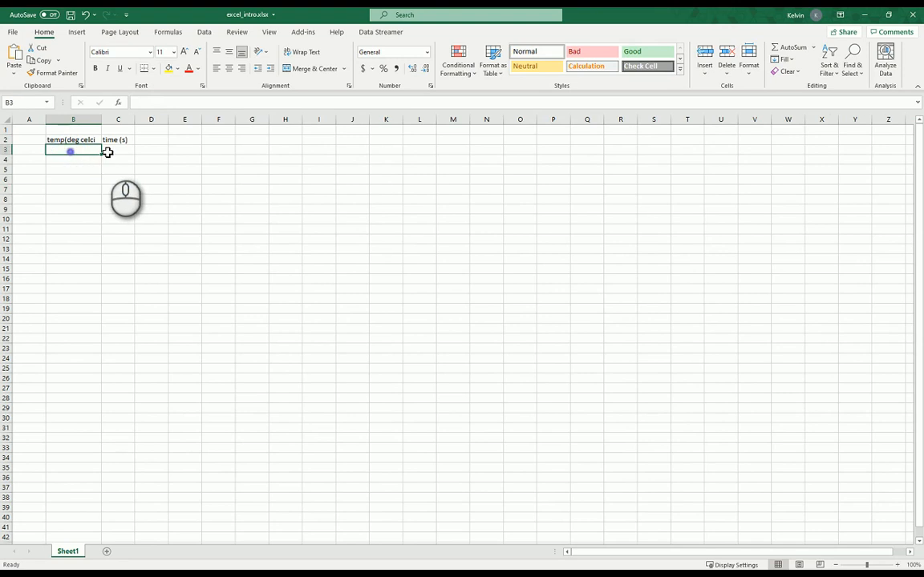
{"action": "left_click", "coordinate": [75, 159]}
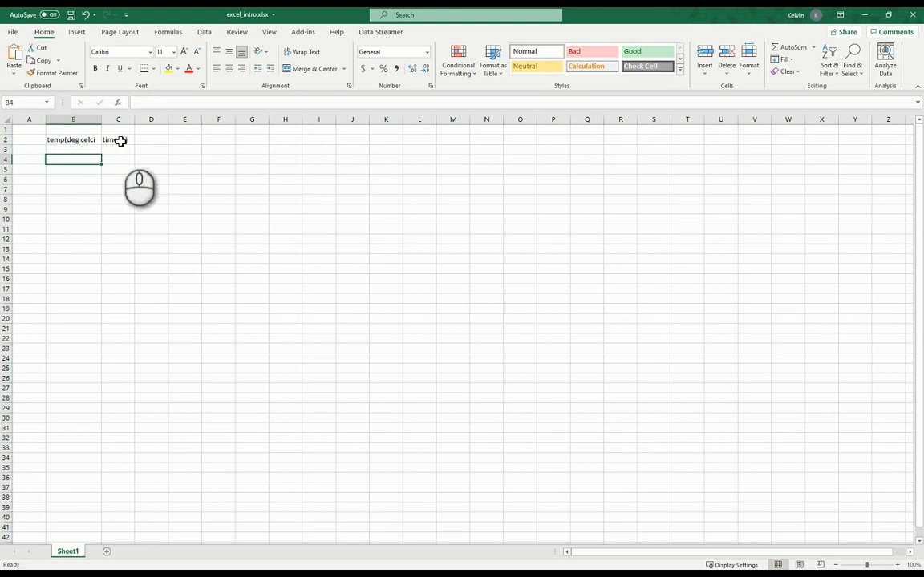
{"action": "left_click", "coordinate": [70, 150]}
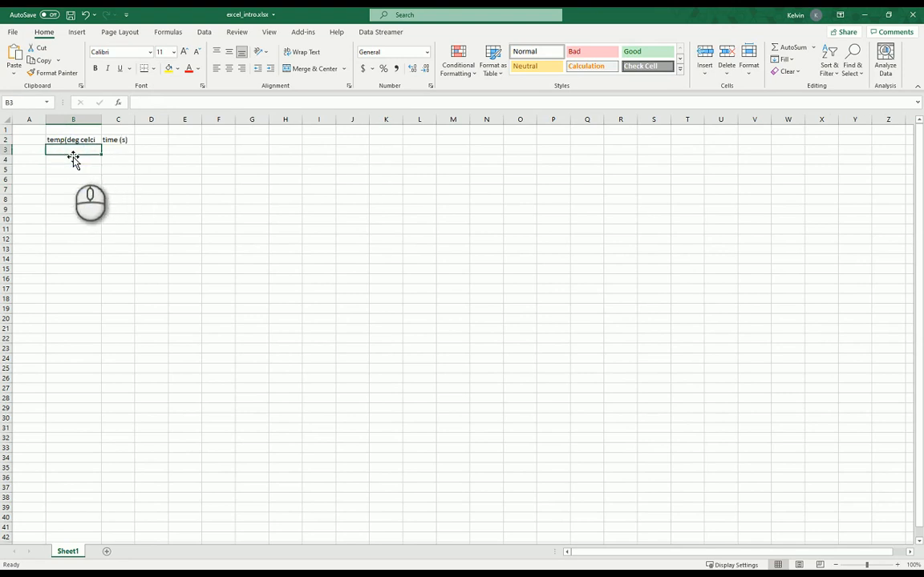
{"action": "type", "text": "10"}
{"action": "left_click", "coordinate": [75, 161]}
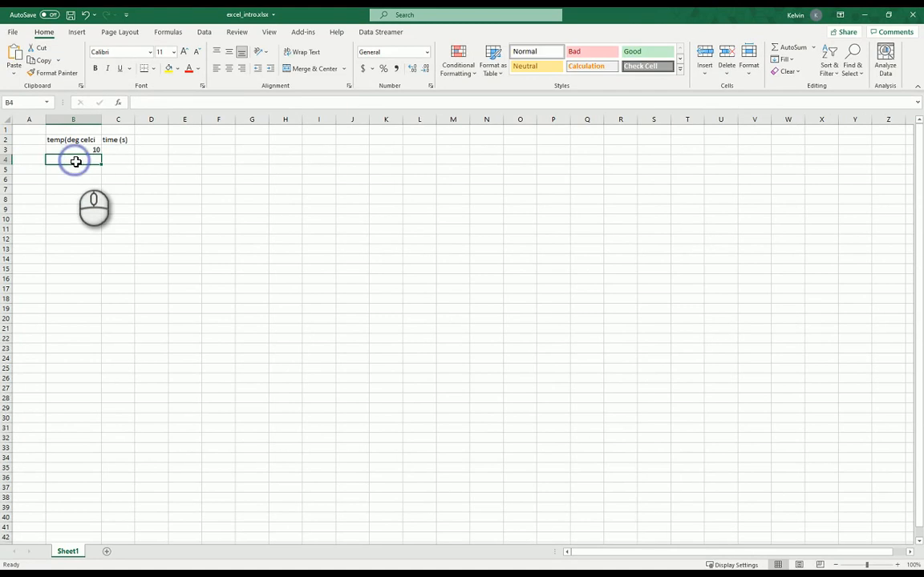
{"action": "type", "text": "10"}
{"action": "left_click", "coordinate": [77, 169]}
{"action": "type", "text": "10"}
{"action": "left_click", "coordinate": [84, 181]}
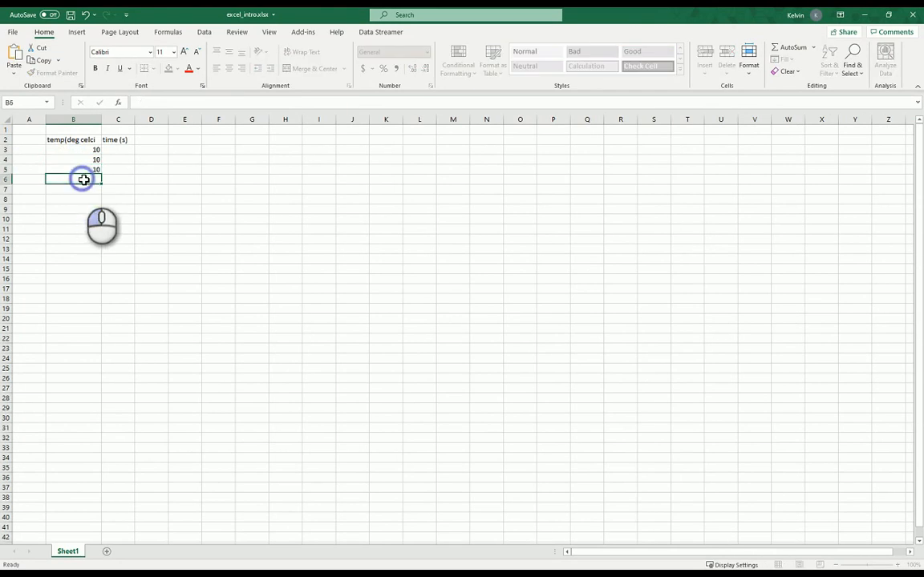
- Fill the value 10 from B5 down to B16, and extend the fill to B20
{"action": "left_click", "coordinate": [93, 168]}
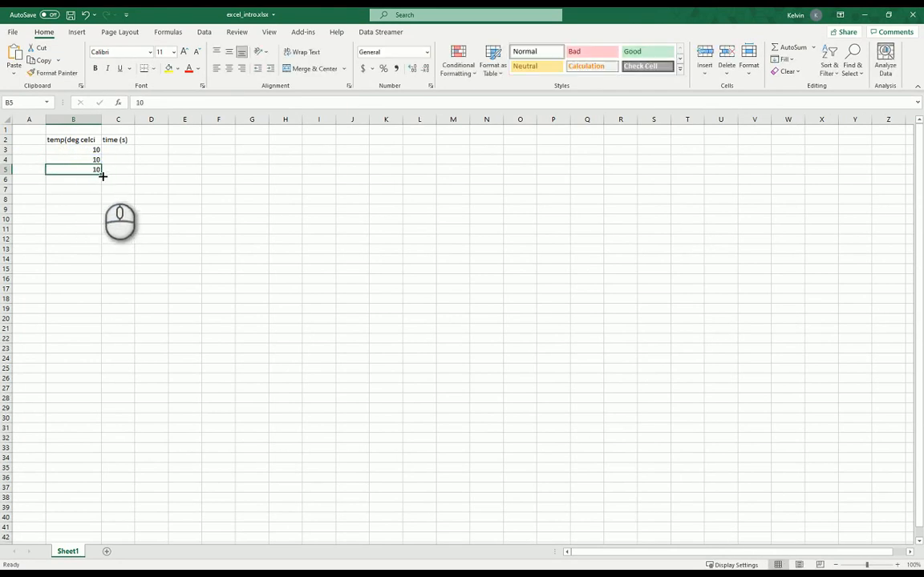
{"action": "left_click", "coordinate": [90, 178]}
{"action": "left_click", "coordinate": [93, 169]}
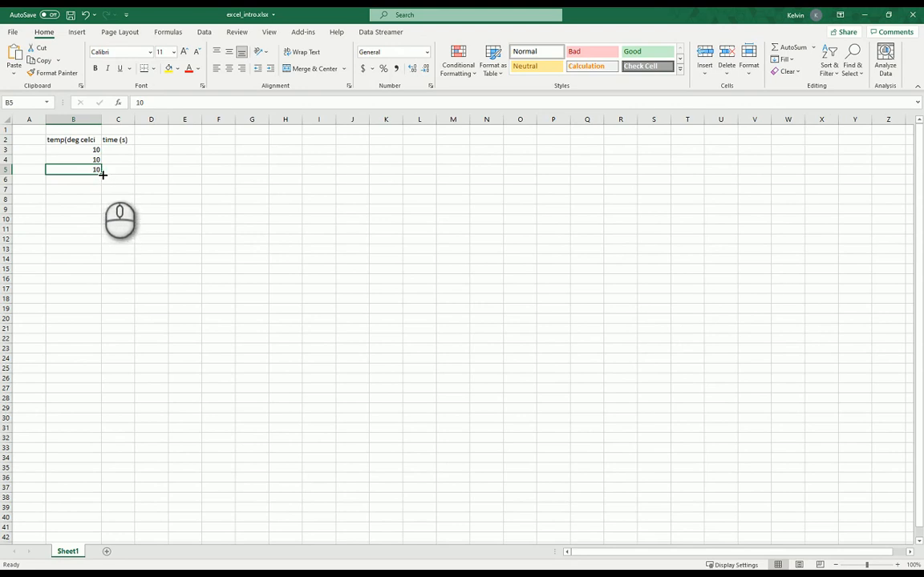
{"action": "left_click_drag", "start_coordinate": [101, 173], "coordinate": [105, 282]}
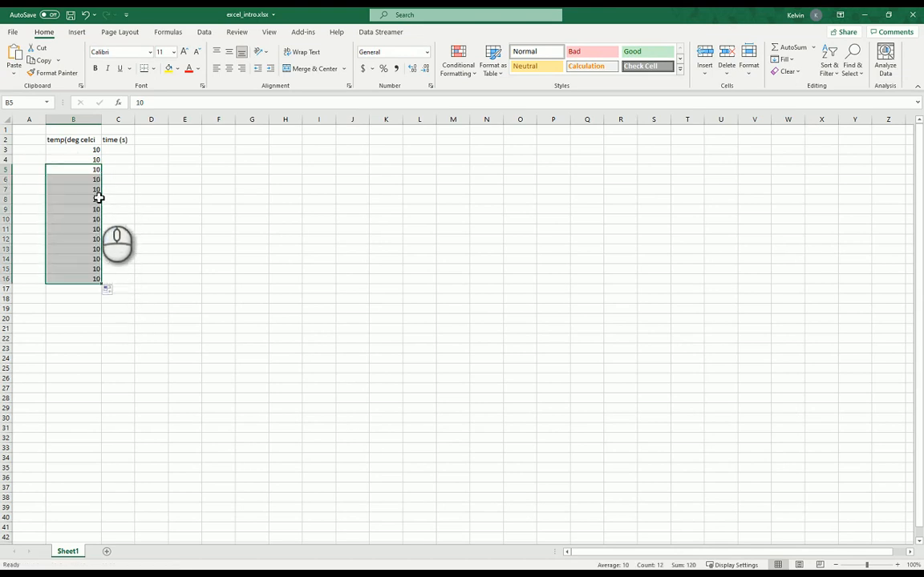
{"action": "left_click", "coordinate": [99, 281]}
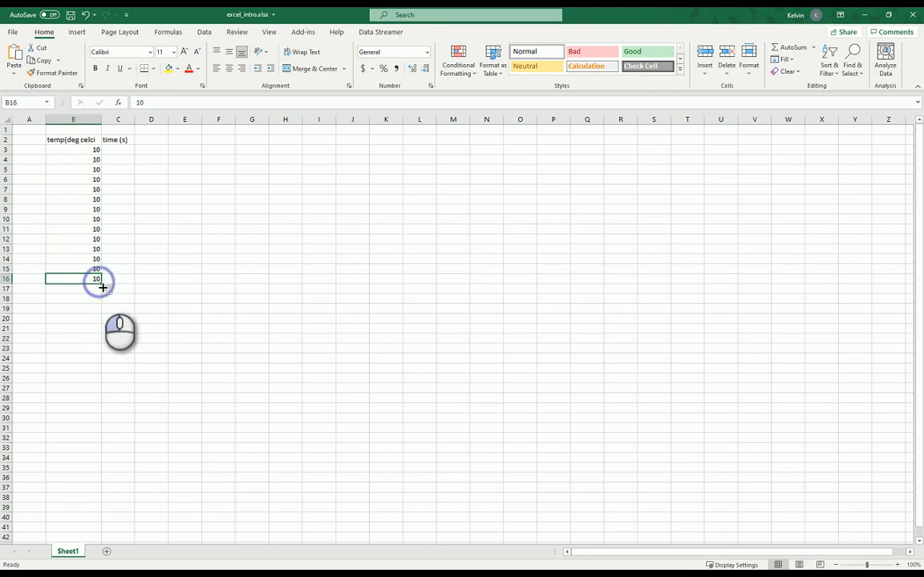
{"action": "left_click_drag", "start_coordinate": [103, 286], "coordinate": [105, 327]}
{"action": "left_click", "coordinate": [152, 218]}
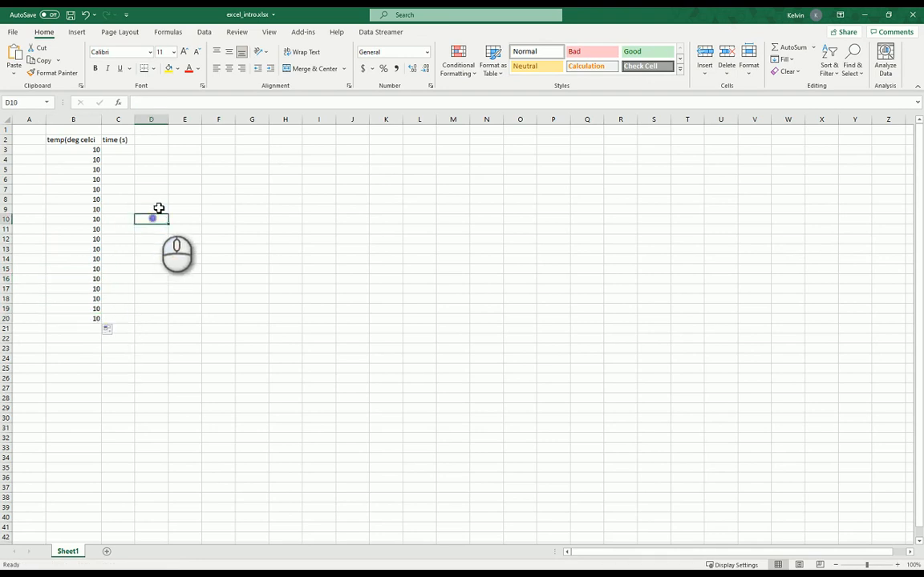
- Enter 1 in cell E3 and fill it down to E10
{"action": "left_click", "coordinate": [186, 150]}
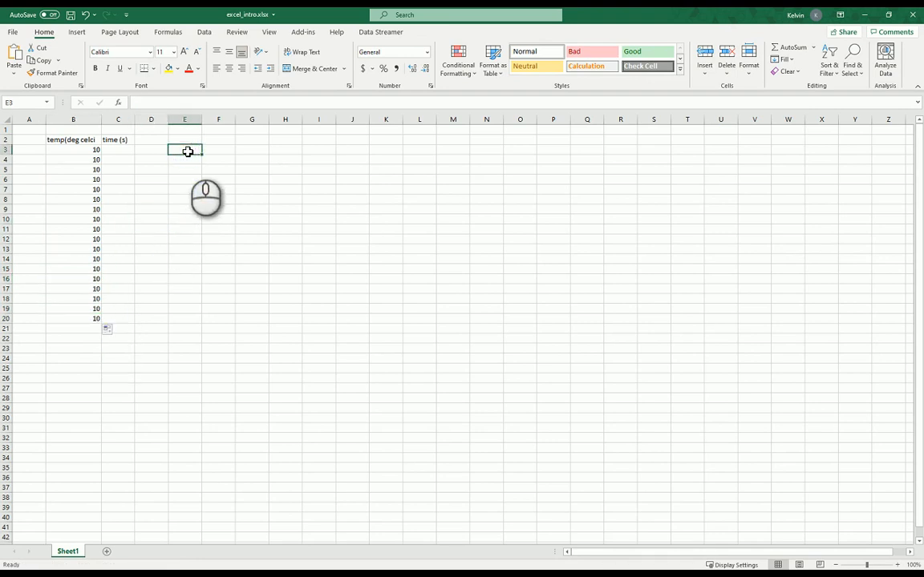
{"action": "type", "text": "1"}
{"action": "left_click", "coordinate": [188, 159]}
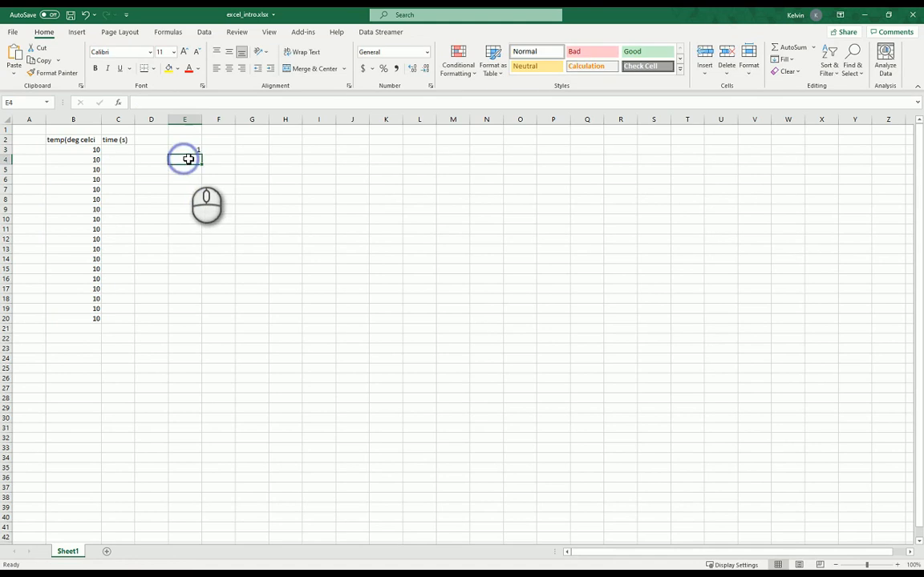
{"action": "left_click", "coordinate": [192, 150]}
{"action": "left_click_drag", "start_coordinate": [201, 154], "coordinate": [204, 222]}
{"action": "left_click", "coordinate": [223, 173]}
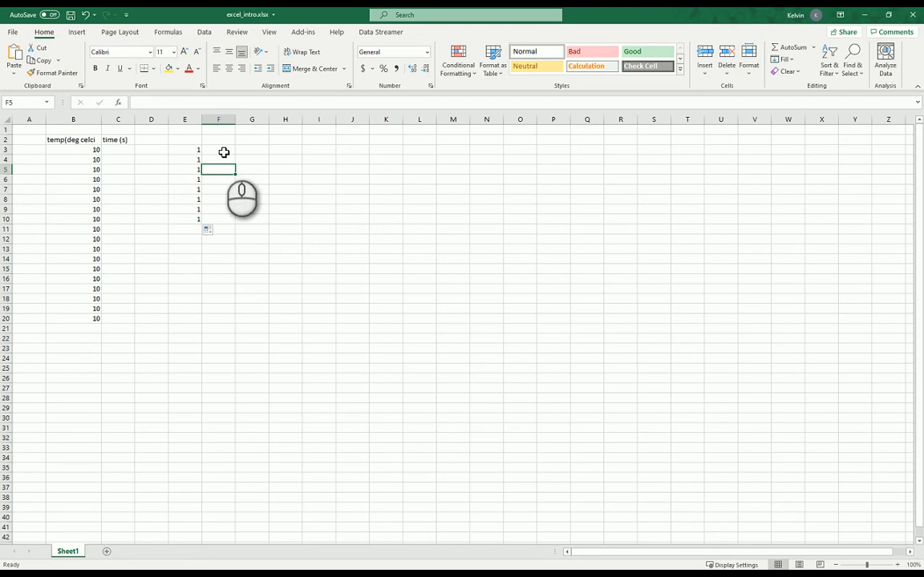
{"action": "left_click", "coordinate": [258, 150]}
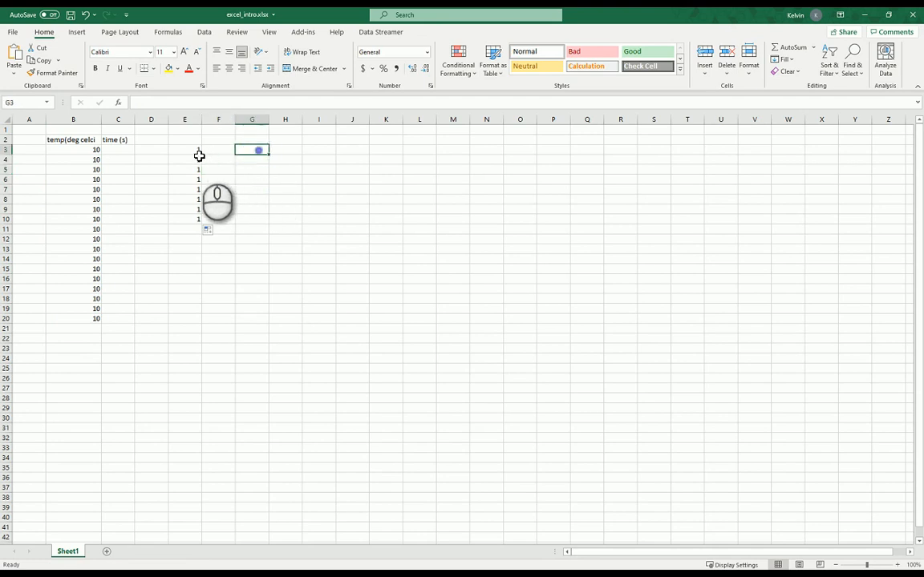
{"action": "left_click", "coordinate": [197, 150]}
{"action": "left_click", "coordinate": [198, 150]}
{"action": "left_click", "coordinate": [197, 159]}
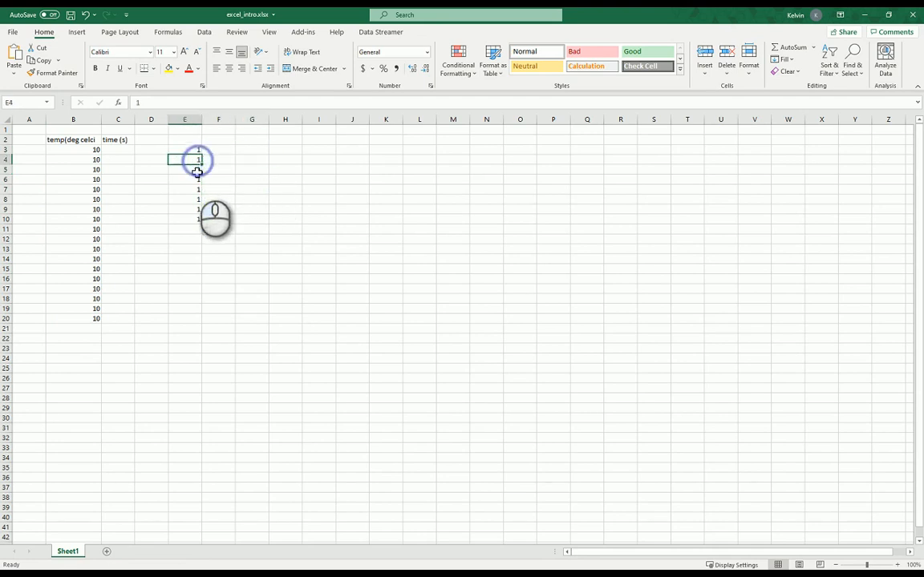
- Enter the value 1 in cell G3, at the head of a new column of inputs
{"action": "left_click", "coordinate": [253, 149]}
{"action": "type", "text": "1"}
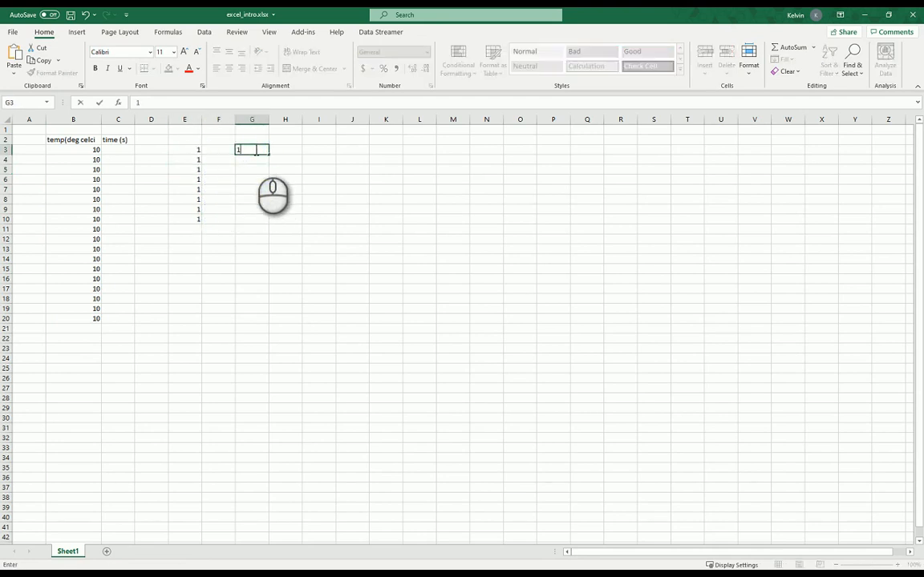
{"action": "left_click", "coordinate": [254, 161]}
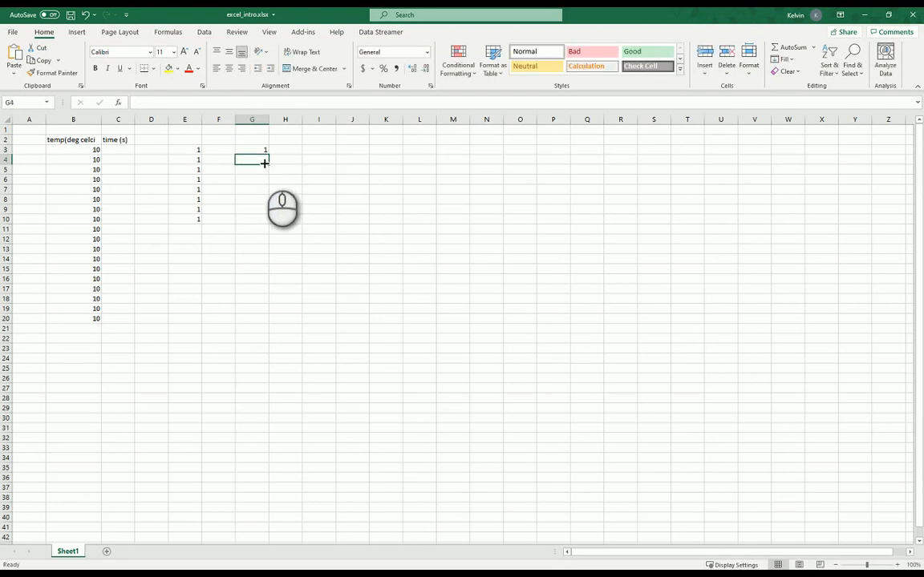
{"action": "left_click", "coordinate": [254, 164]}
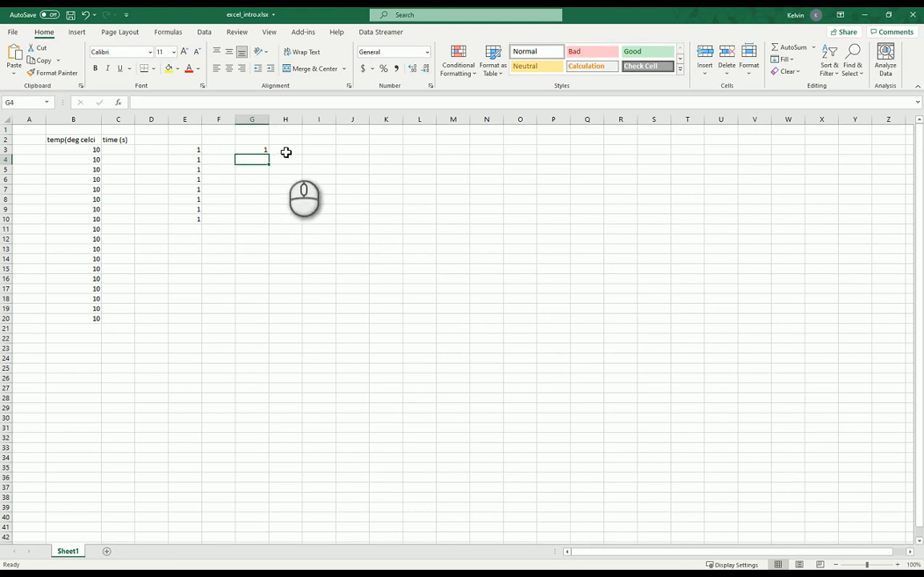
- Enter the formula =2+G3 in cell H3, referencing the neighbouring cell in column G
{"action": "left_click", "coordinate": [285, 151]}
{"action": "type", "text": "=2+"}
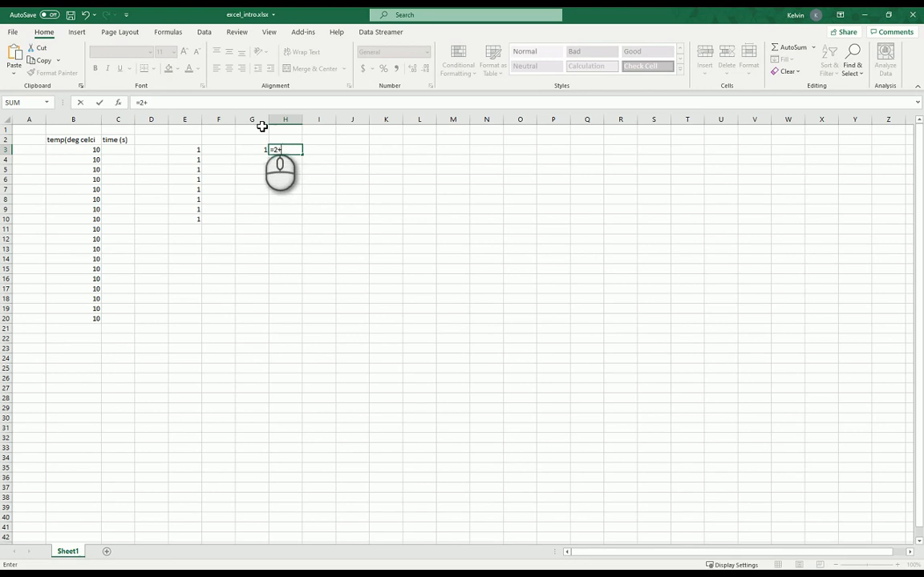
{"action": "left_click", "coordinate": [258, 148]}
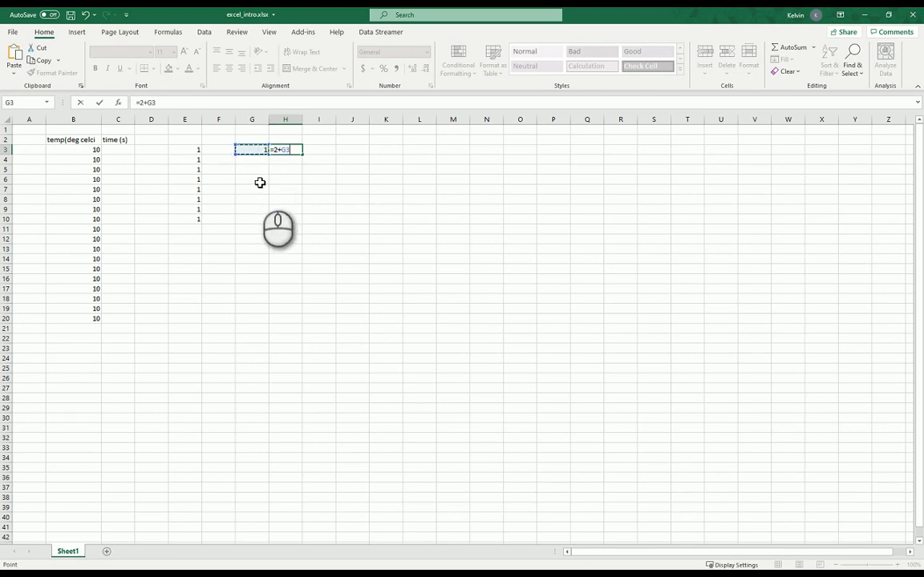
{"action": "key", "text": "Return"}
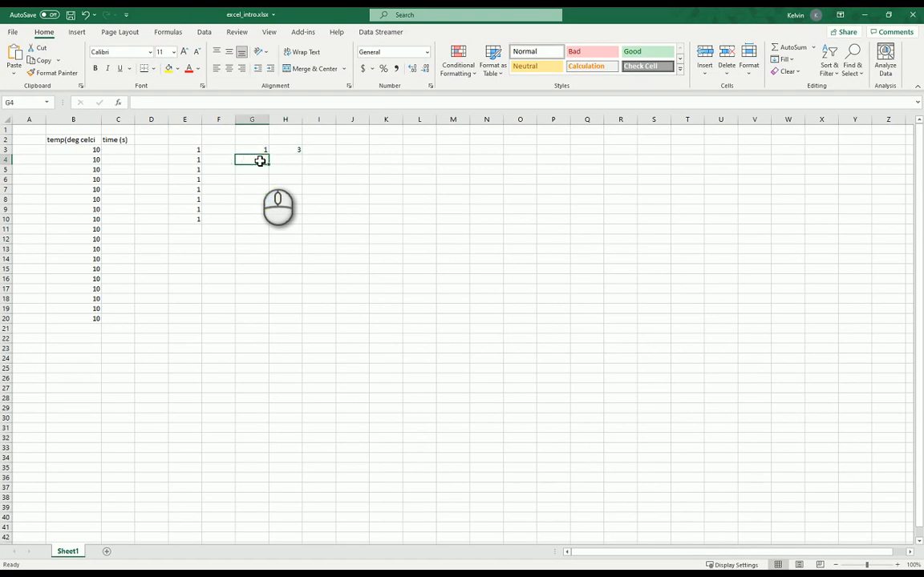
- Fill the formula in H3 down column H to H15
{"action": "left_click", "coordinate": [298, 151]}
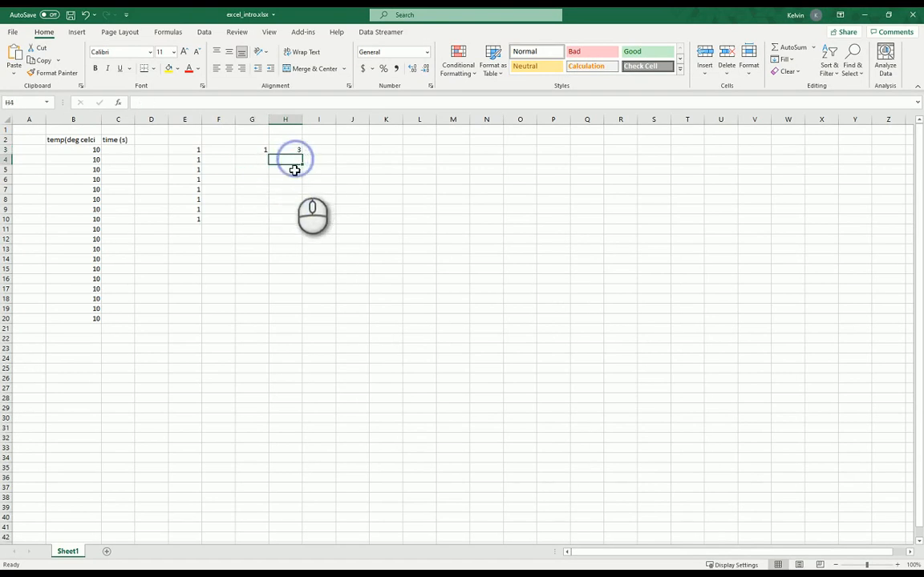
{"action": "left_click", "coordinate": [293, 187]}
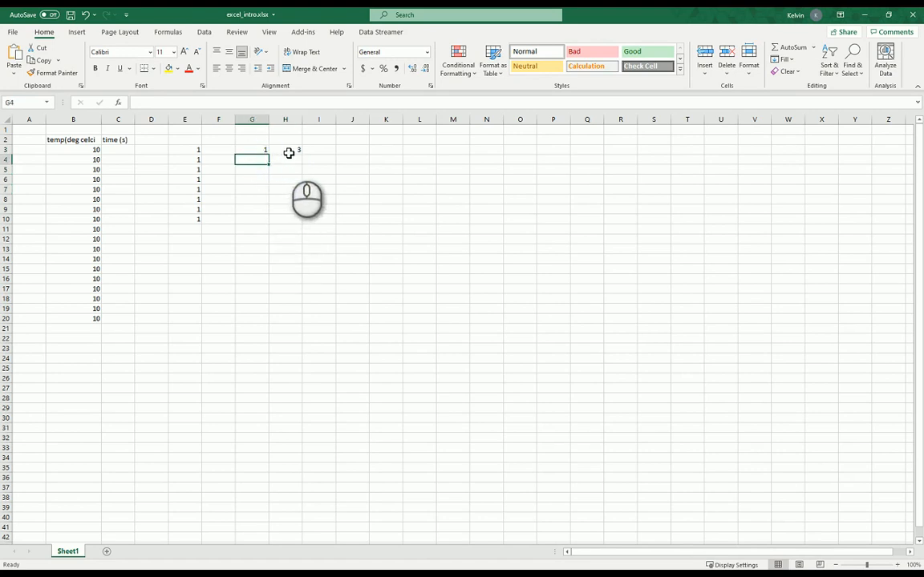
{"action": "left_click", "coordinate": [288, 152]}
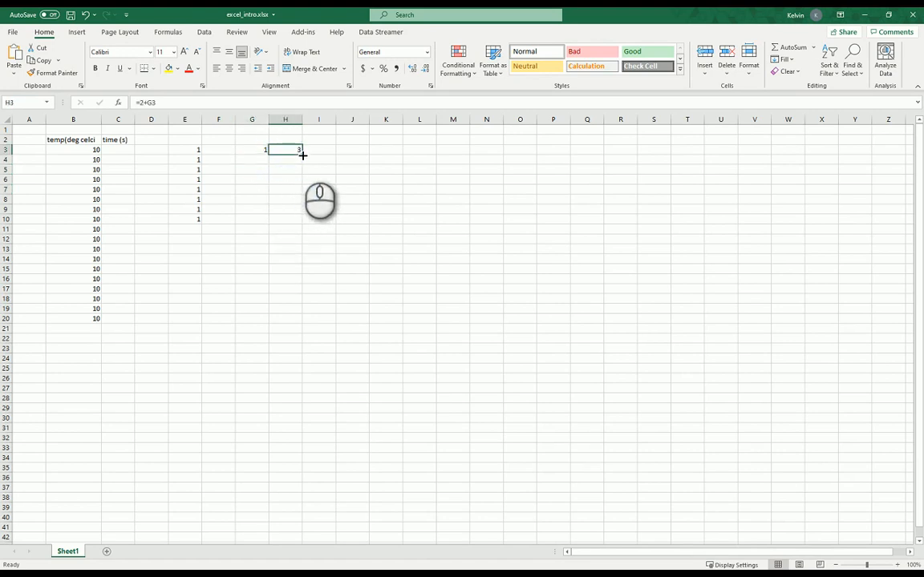
{"action": "left_click_drag", "start_coordinate": [302, 155], "coordinate": [302, 155]}
{"action": "left_click_drag", "start_coordinate": [301, 198], "coordinate": [305, 276]}
{"action": "left_click", "coordinate": [327, 230]}
- Examine the formulas in cells H3, H4 and H5 to see which column G cell each one references
{"action": "left_click", "coordinate": [293, 160]}
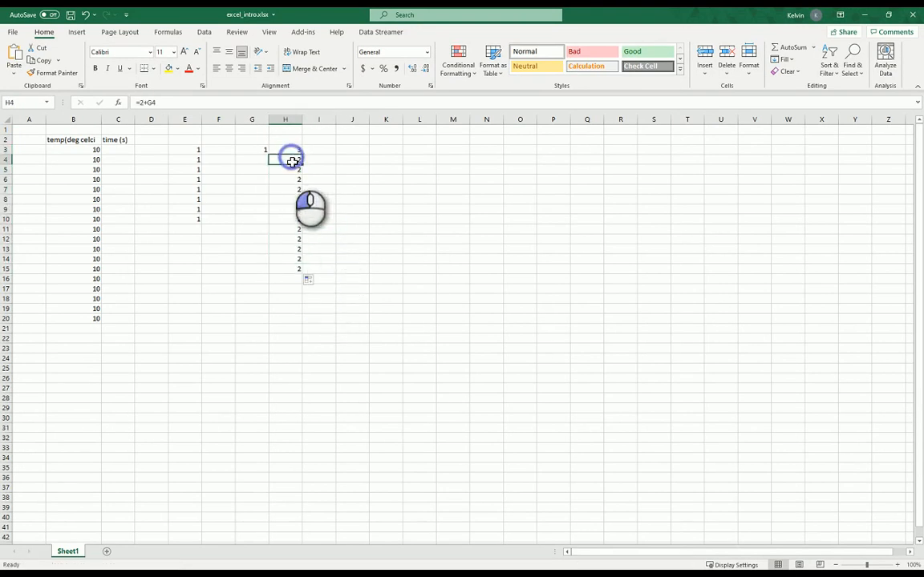
{"action": "left_click", "coordinate": [291, 190]}
{"action": "left_click", "coordinate": [289, 199]}
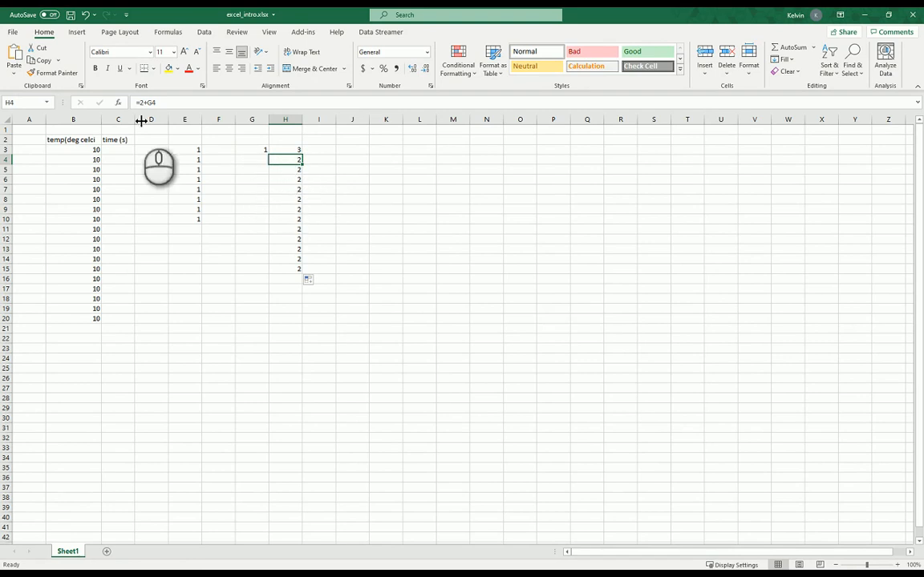
{"action": "left_click", "coordinate": [290, 150]}
{"action": "left_click", "coordinate": [165, 102]}
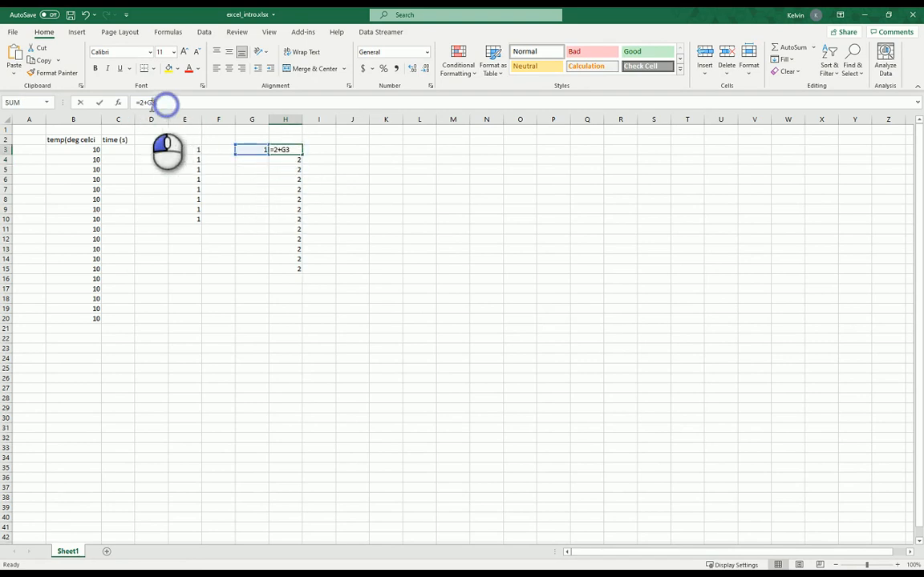
{"action": "key", "text": "Escape"}
{"action": "left_click", "coordinate": [291, 163]}
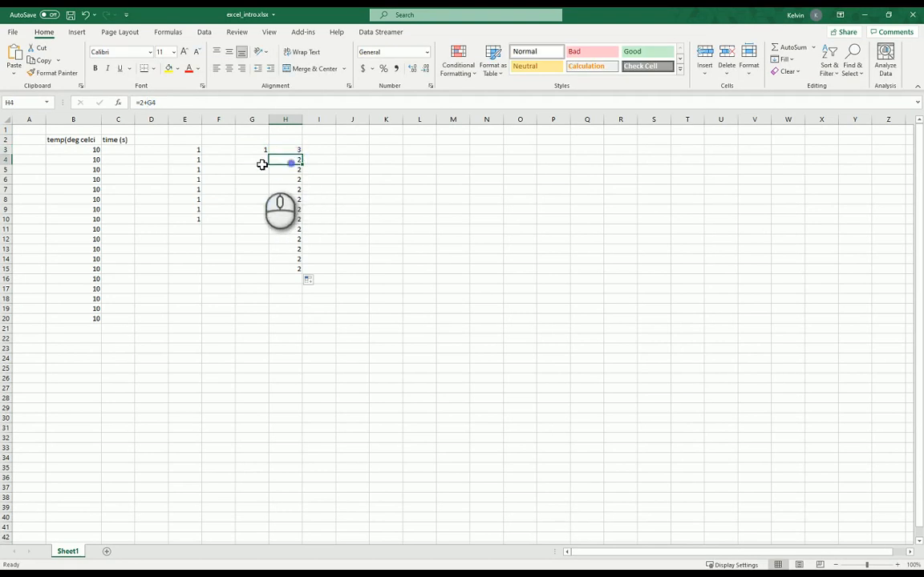
{"action": "double_click", "coordinate": [149, 102]}
{"action": "key", "text": "Escape"}
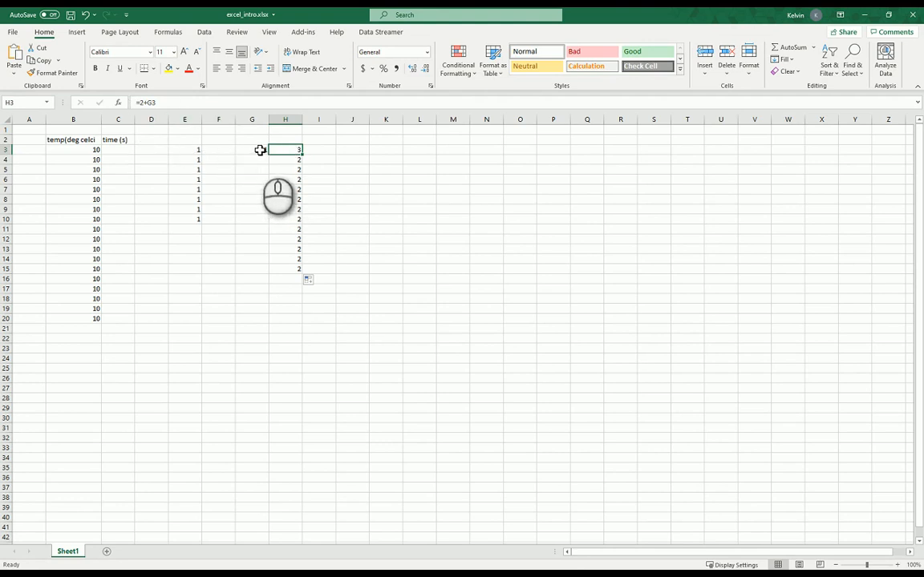
{"action": "left_click", "coordinate": [235, 101]}
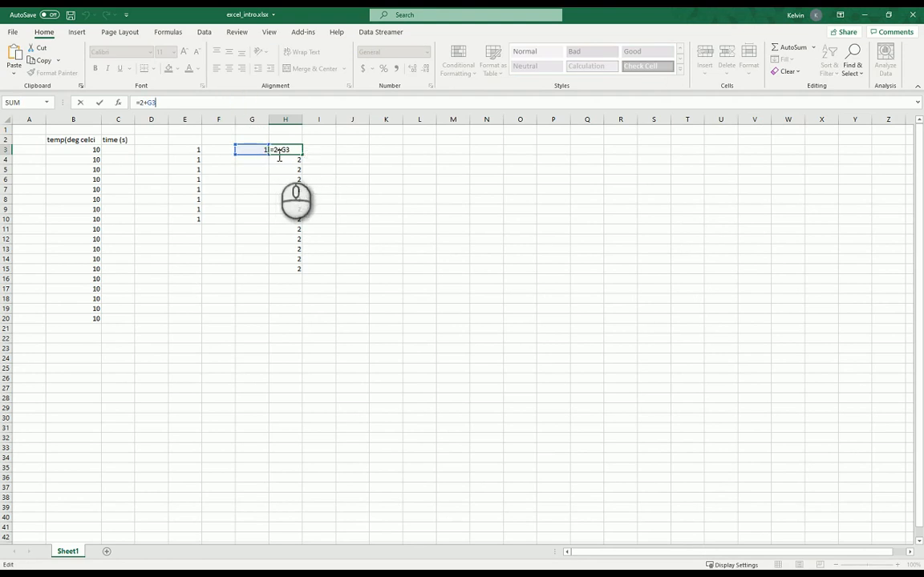
{"action": "key", "text": "Escape"}
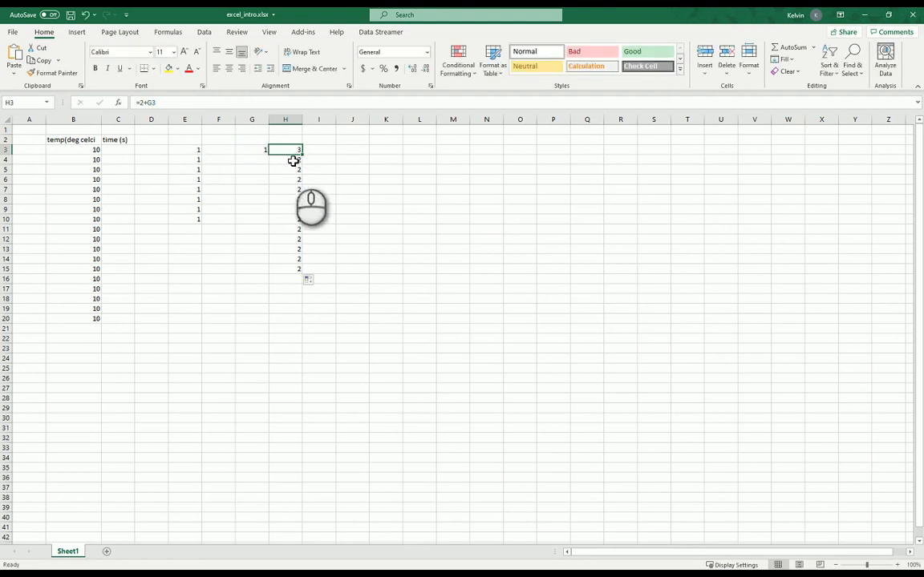
{"action": "left_click", "coordinate": [210, 103]}
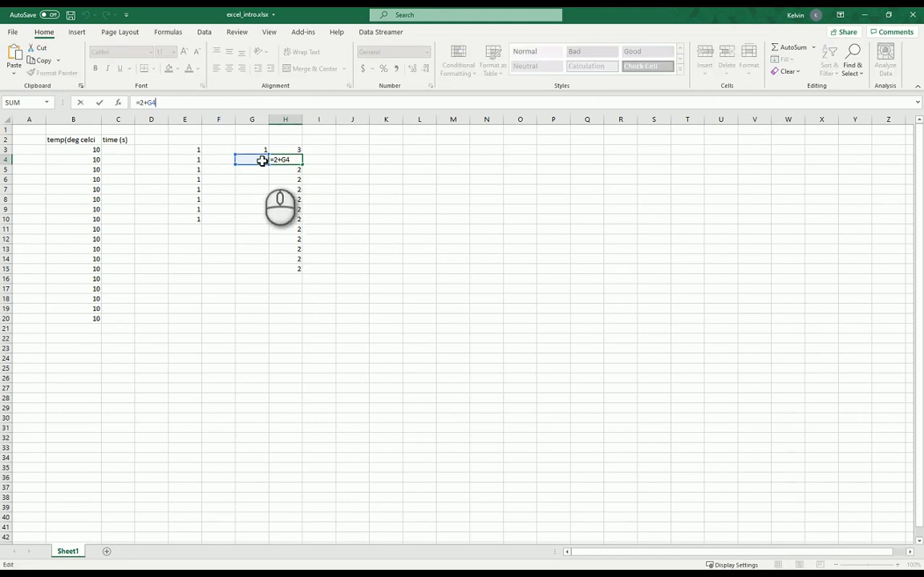
{"action": "key", "text": "Escape"}
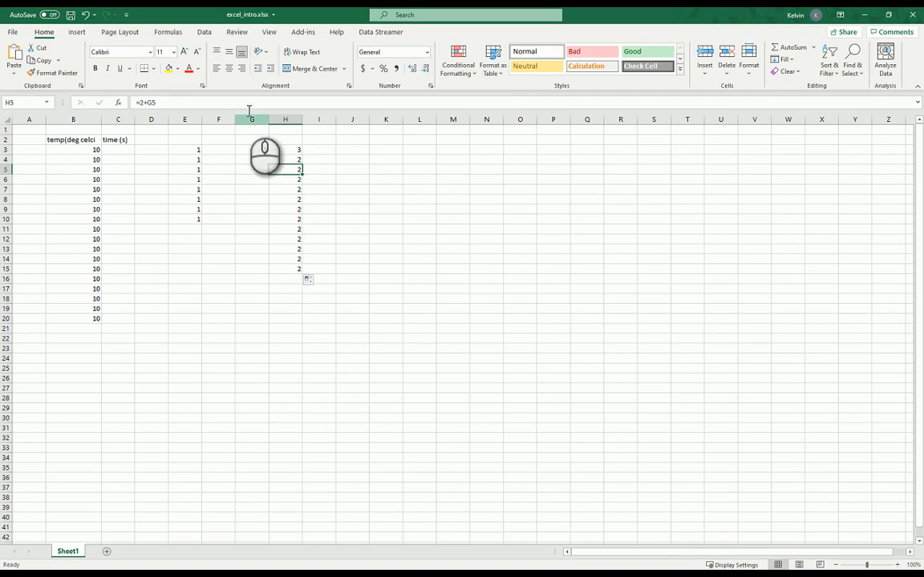
{"action": "left_click", "coordinate": [248, 103]}
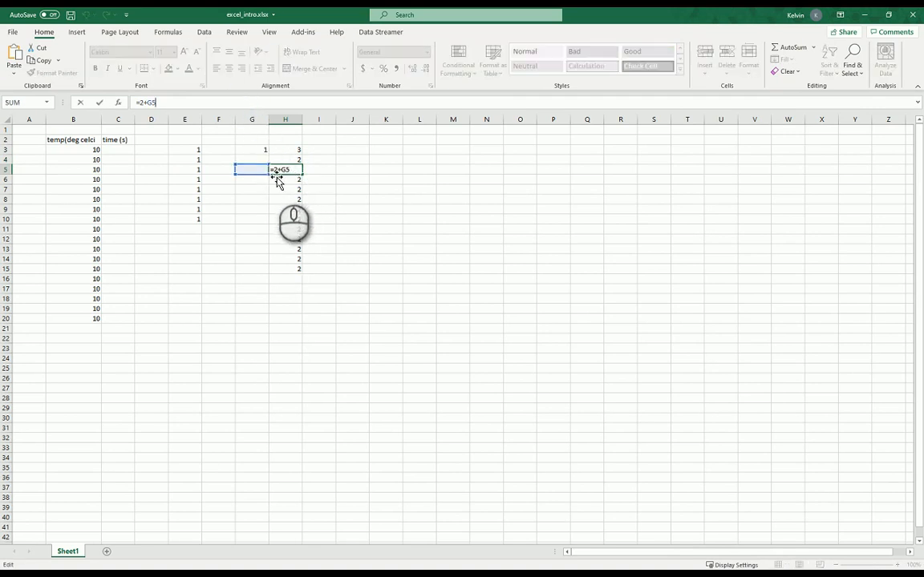
{"action": "key", "text": "Escape"}
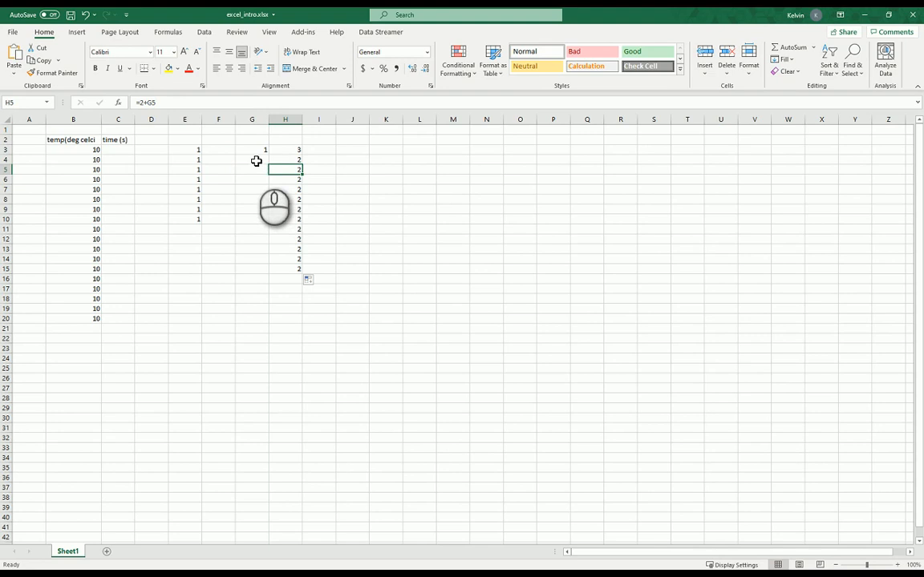
- Enter 3 in cell G4 and 6 in cell G5
{"action": "left_click", "coordinate": [254, 179]}
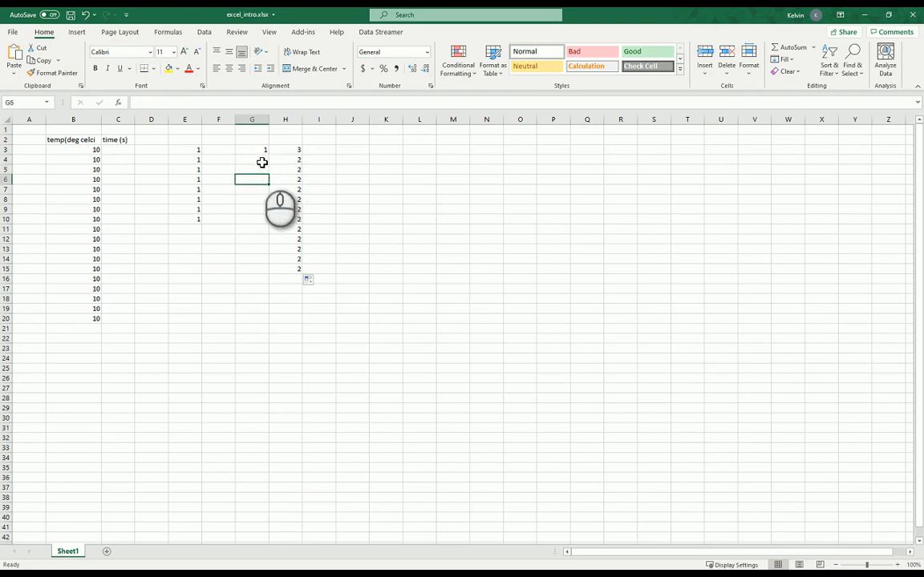
{"action": "left_click", "coordinate": [262, 162]}
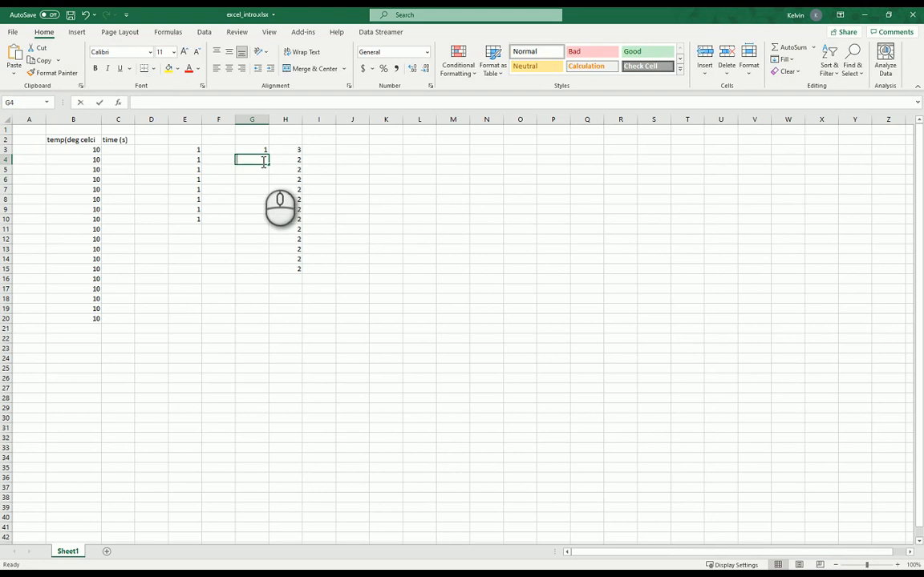
{"action": "type", "text": "3"}
{"action": "key", "text": "Return"}
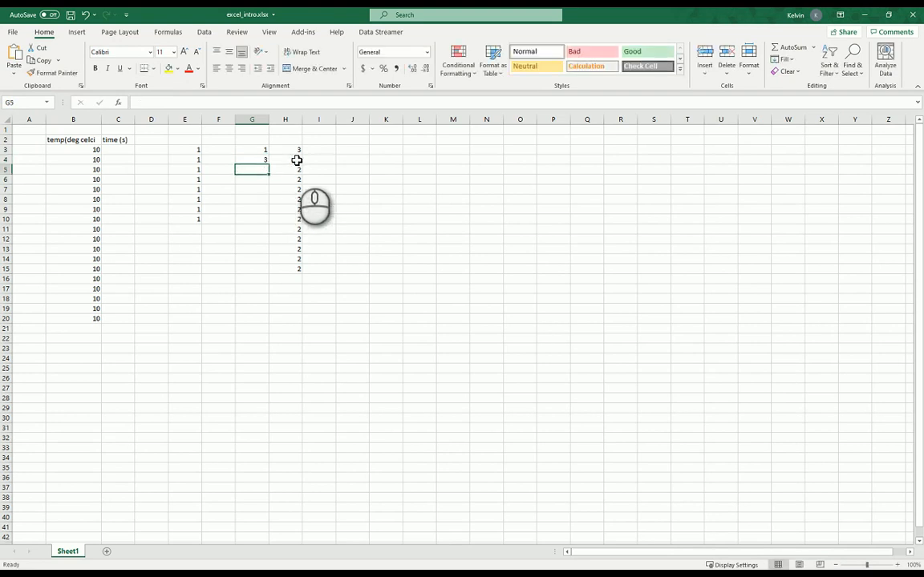
{"action": "type", "text": "6"}
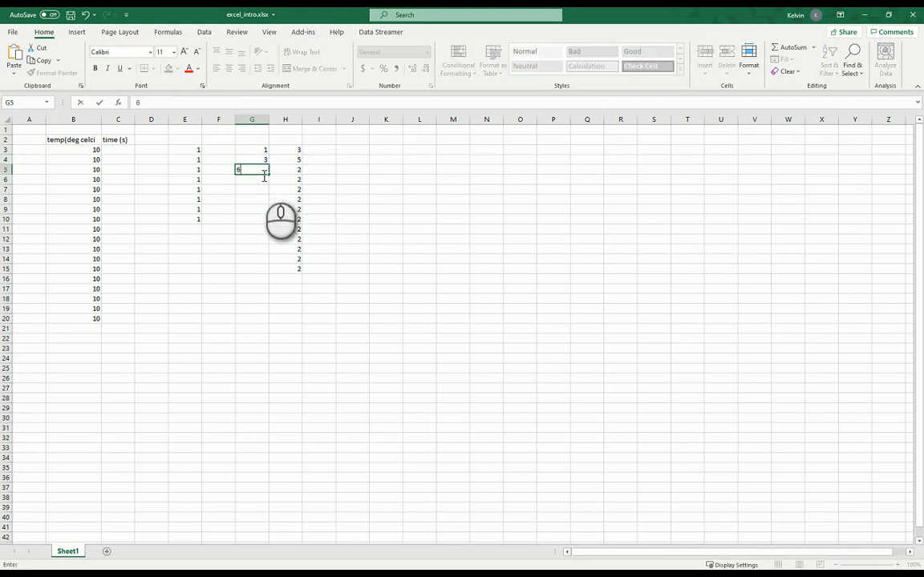
{"action": "key", "text": "Return"}
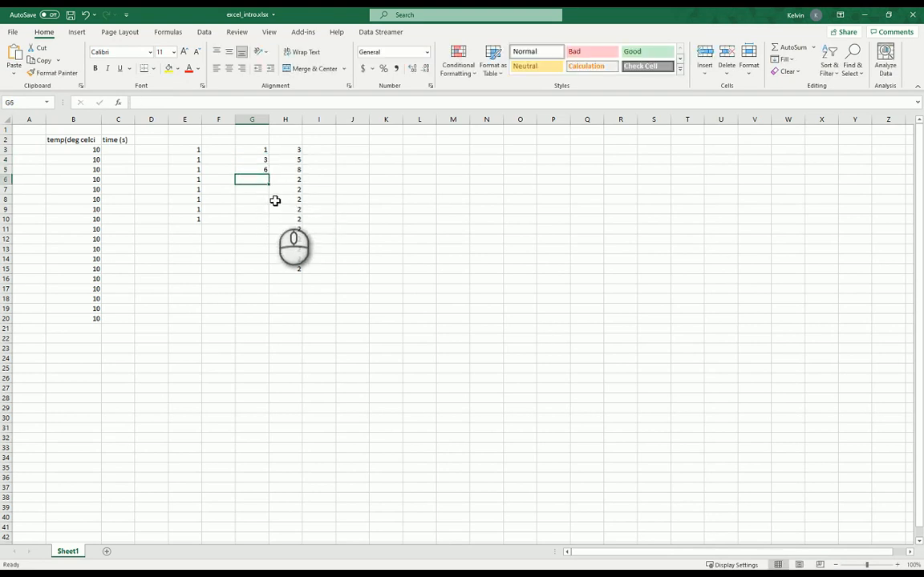
- Fill the value 6 from G5 down to G15, and check the values in G3 to G5
{"action": "left_click", "coordinate": [256, 169]}
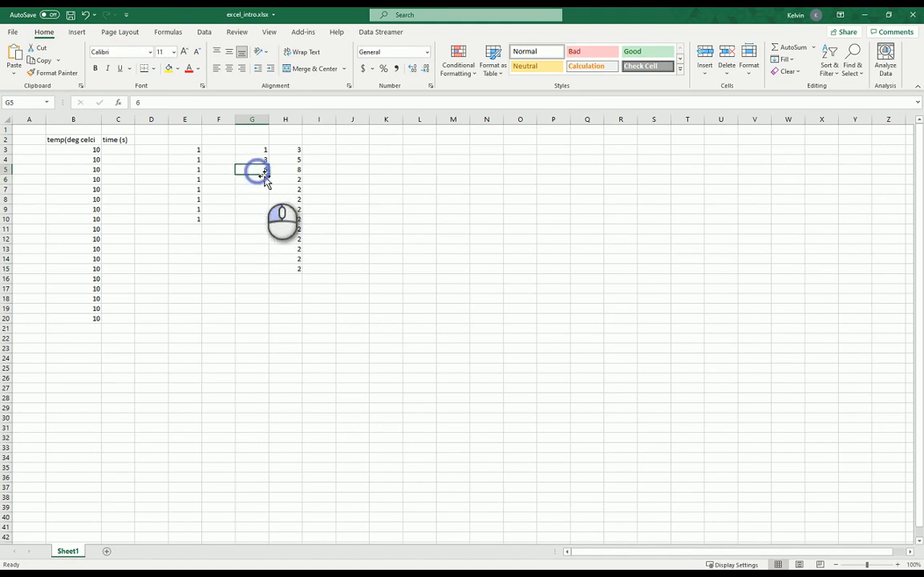
{"action": "left_click_drag", "start_coordinate": [269, 174], "coordinate": [269, 273]}
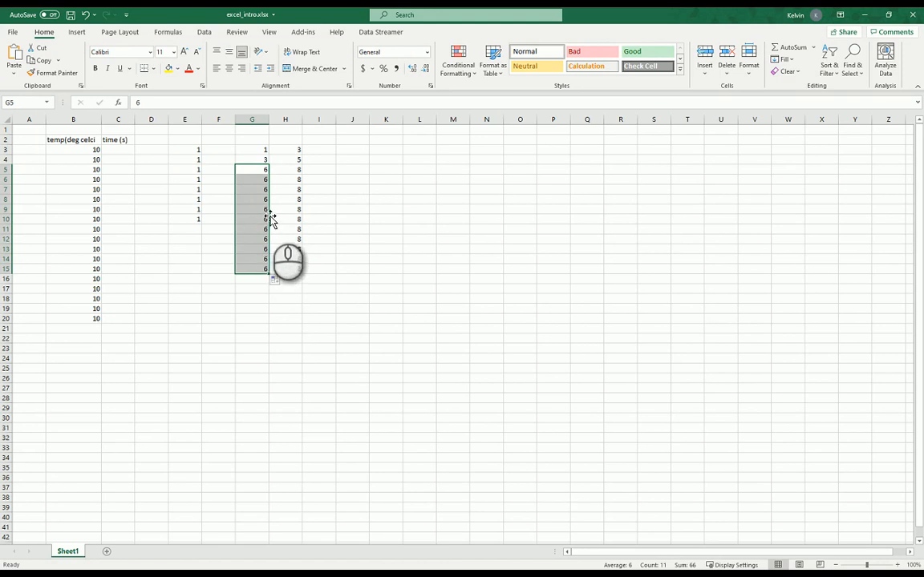
{"action": "left_click", "coordinate": [262, 151]}
{"action": "left_click", "coordinate": [259, 159]}
{"action": "left_click", "coordinate": [259, 170]}
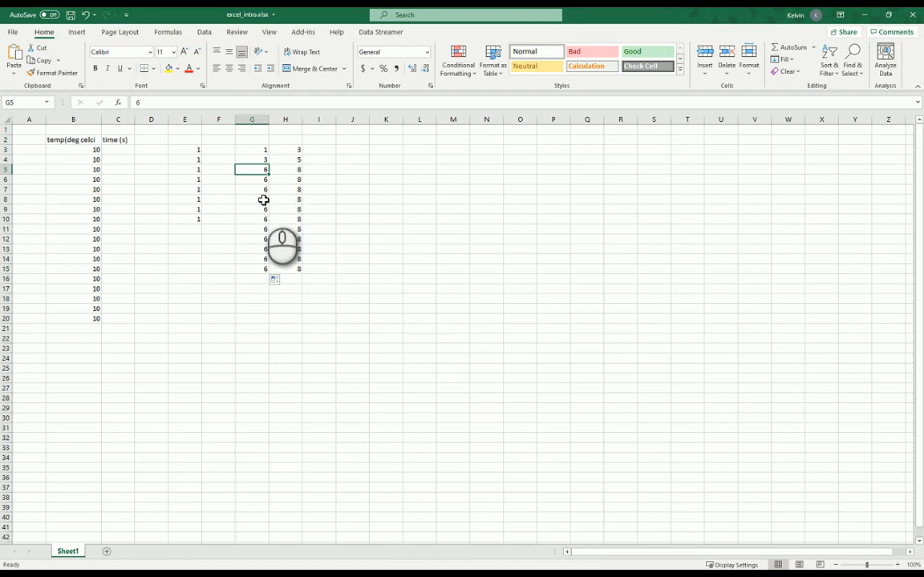
- Extend the column of 1s from E10 down to E15
{"action": "left_click", "coordinate": [197, 218]}
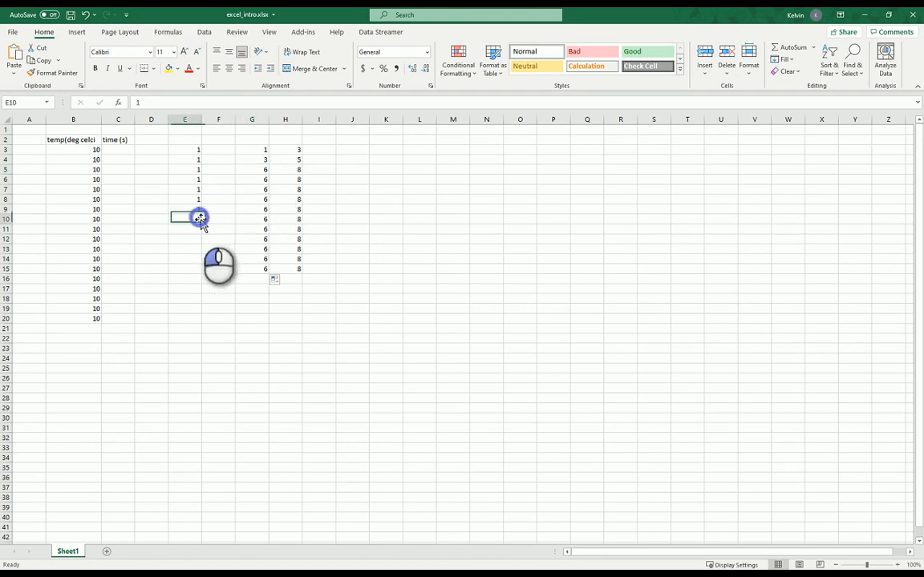
{"action": "left_click_drag", "start_coordinate": [201, 225], "coordinate": [202, 272]}
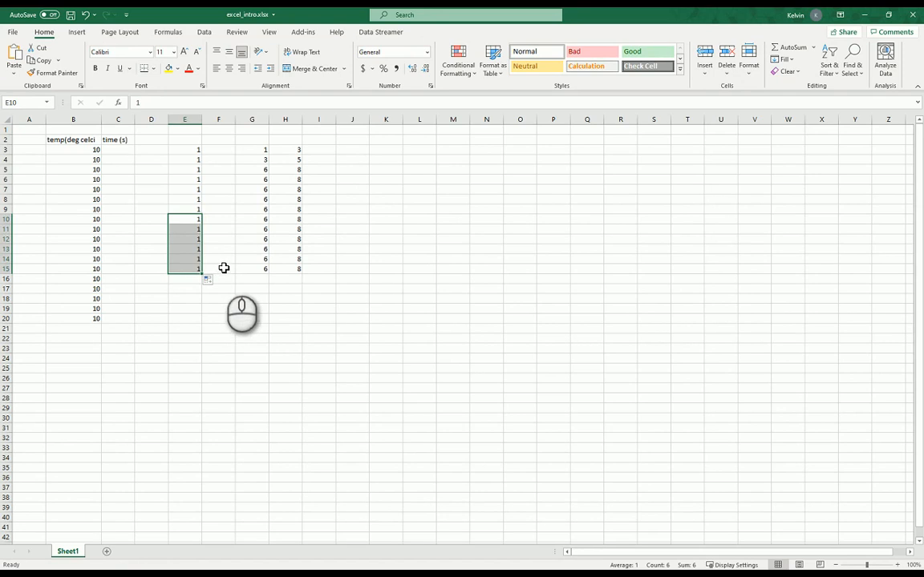
- Enter 1 in cell K3, leaving the cells below it empty
{"action": "left_click", "coordinate": [385, 151]}
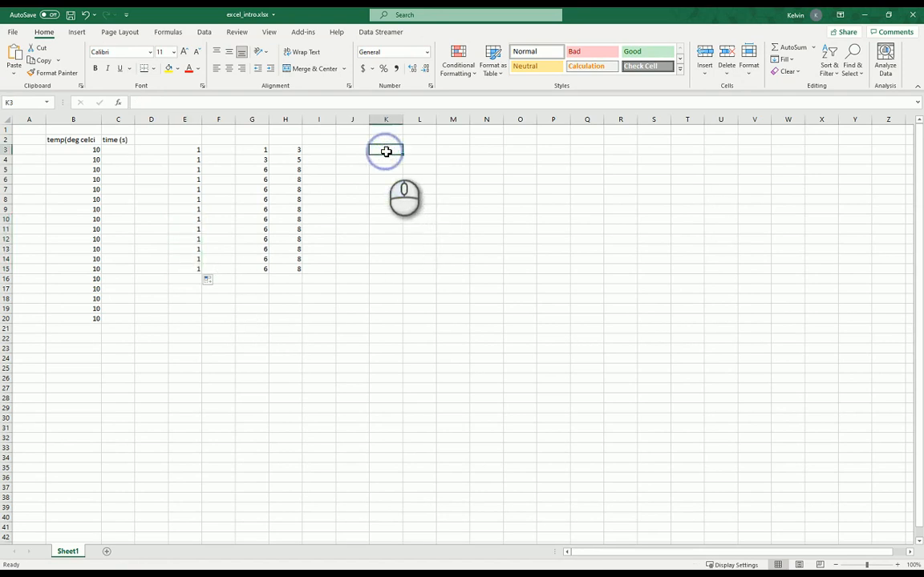
{"action": "type", "text": "1"}
{"action": "left_click_drag", "start_coordinate": [402, 154], "coordinate": [391, 180]}
{"action": "key", "text": "Delete"}
- Enter the formula =K3+1 in cell K4 and fill it down to K14
{"action": "left_click", "coordinate": [387, 162]}
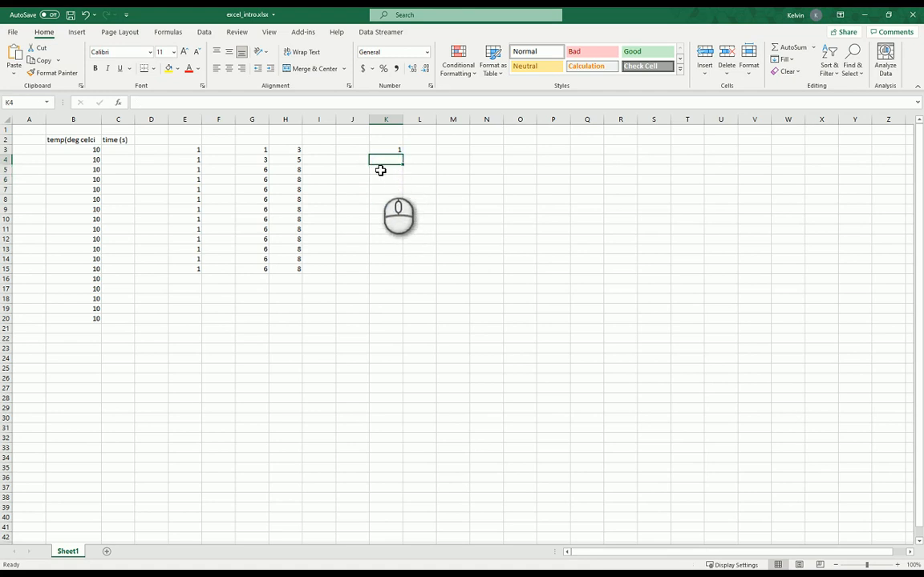
{"action": "type", "text": "="}
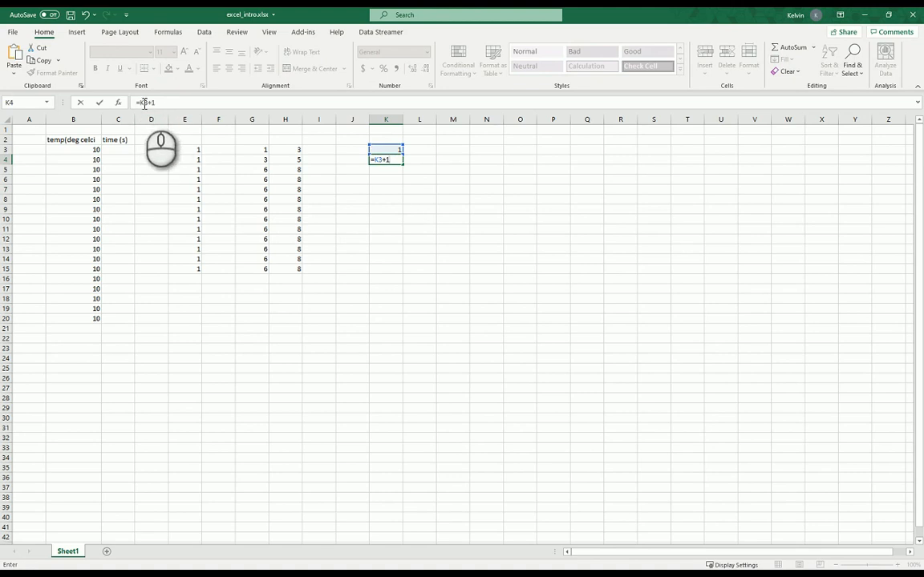
{"action": "key", "text": "Return"}
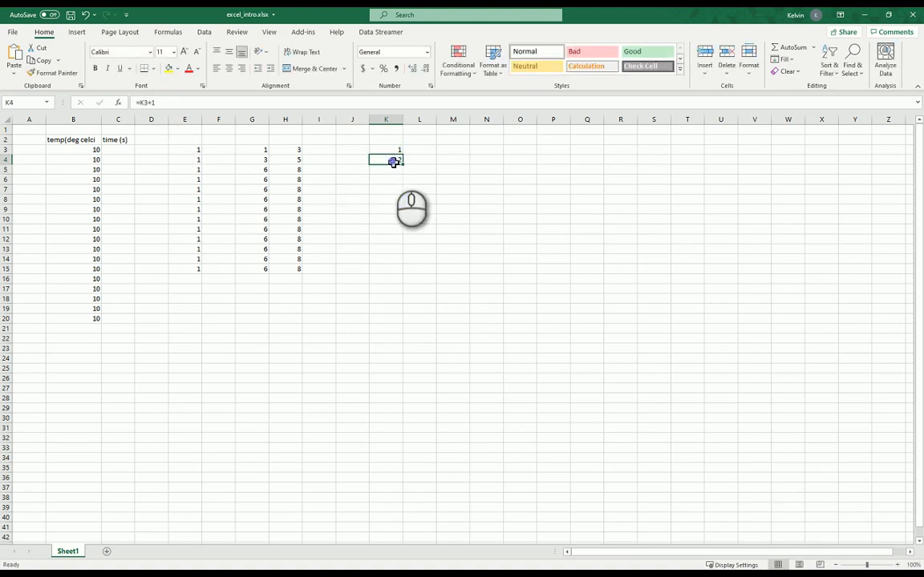
{"action": "left_click_drag", "start_coordinate": [403, 165], "coordinate": [395, 268]}
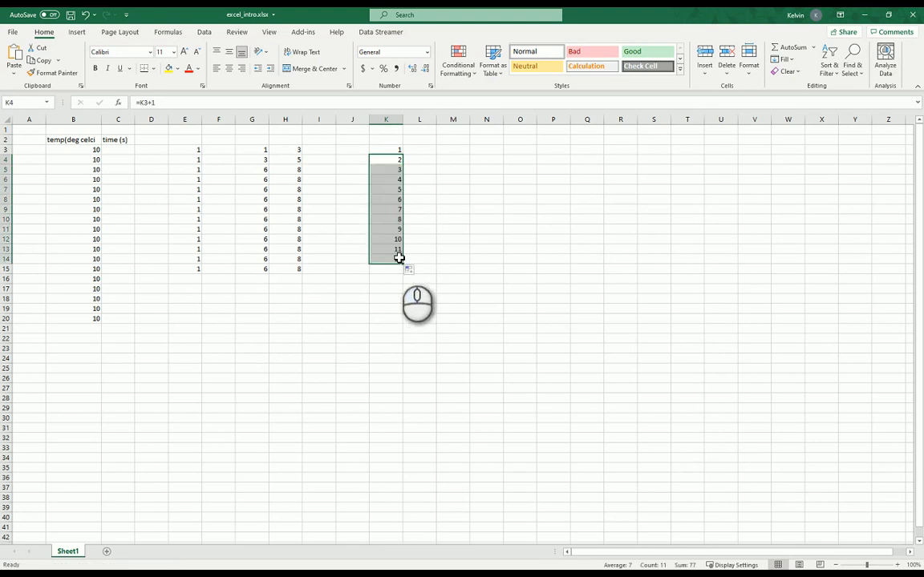
- Examine the filled formulas in column K, checking which cell the ones in K6, K7 and K10 refer to
{"action": "left_click", "coordinate": [429, 190]}
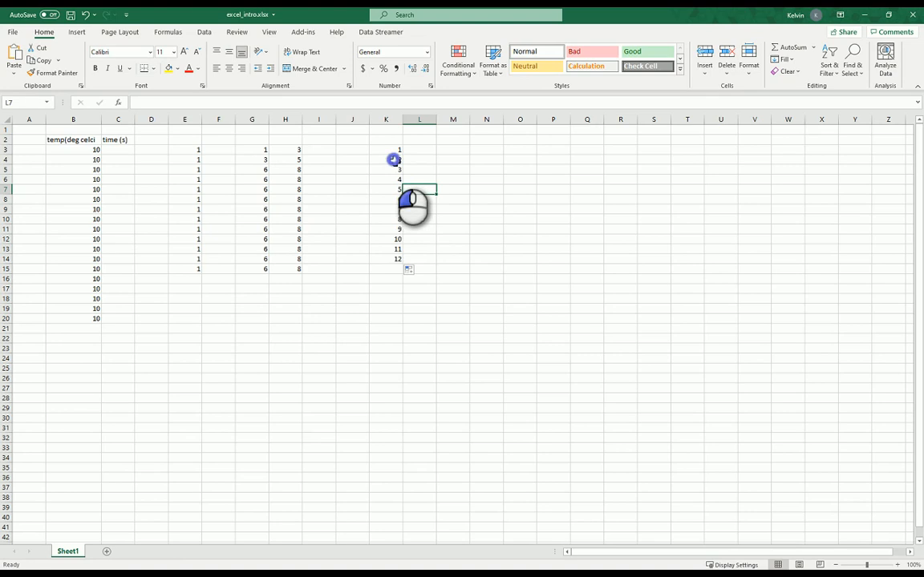
{"action": "left_click", "coordinate": [393, 159]}
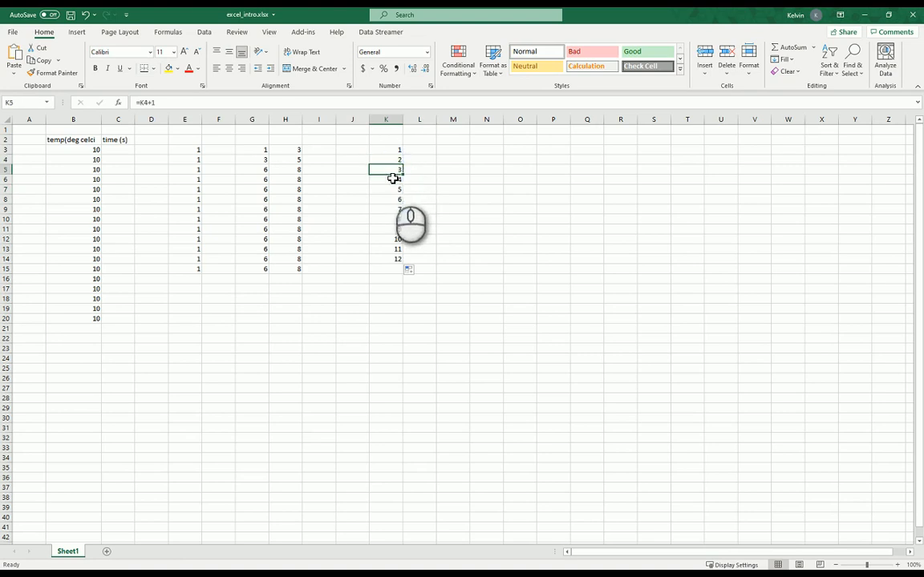
{"action": "left_click", "coordinate": [392, 179]}
{"action": "left_click", "coordinate": [143, 102]}
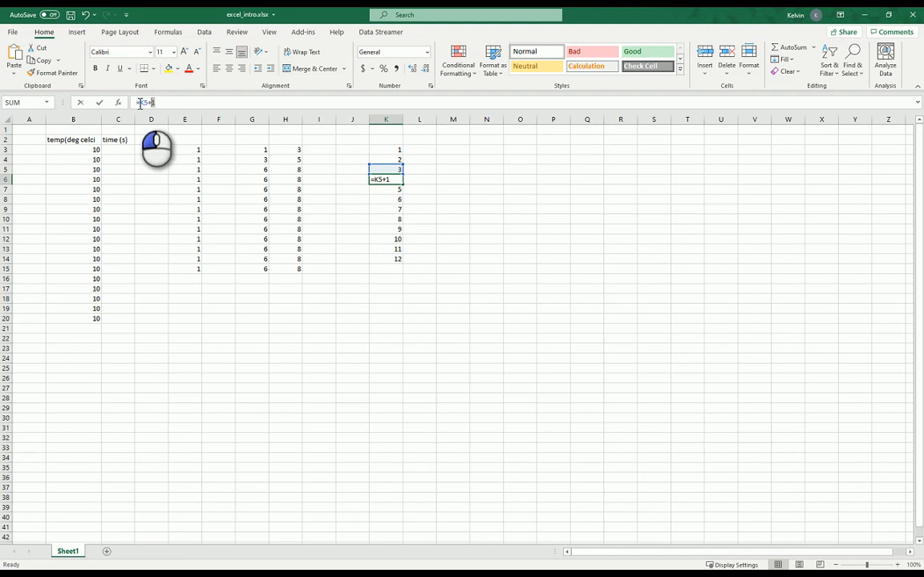
{"action": "left_click_drag", "start_coordinate": [140, 103], "coordinate": [134, 103]}
{"action": "key", "text": "Escape"}
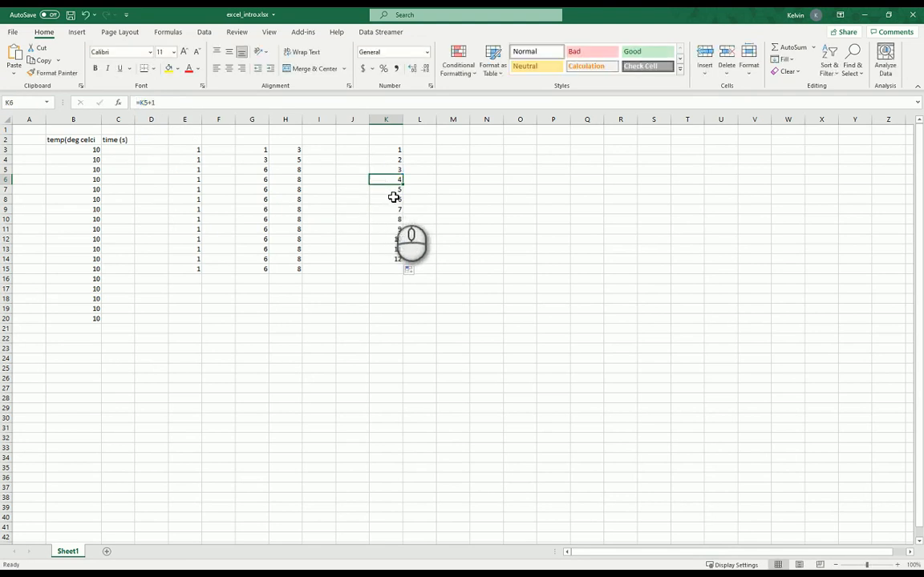
{"action": "left_click", "coordinate": [388, 189]}
{"action": "left_click", "coordinate": [198, 102]}
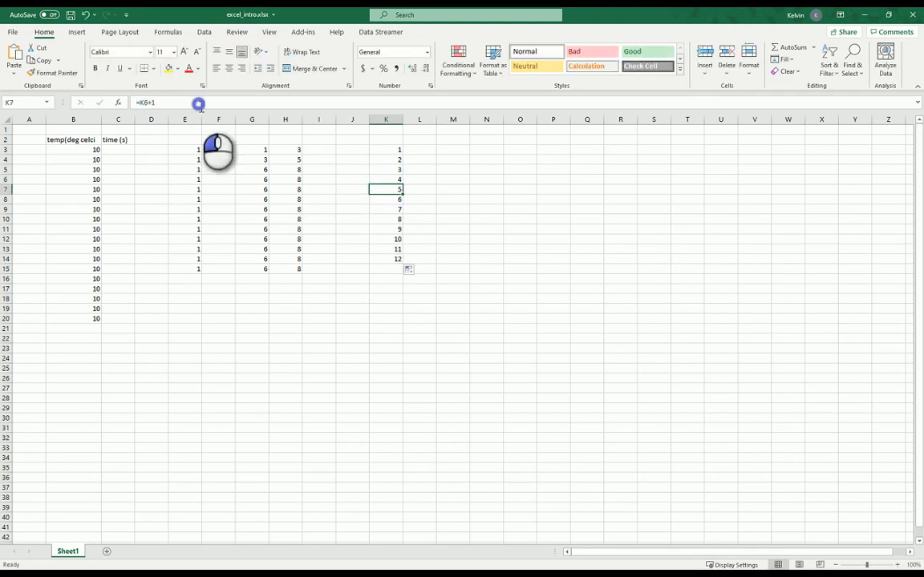
{"action": "key", "text": "Escape"}
{"action": "left_click", "coordinate": [391, 222]}
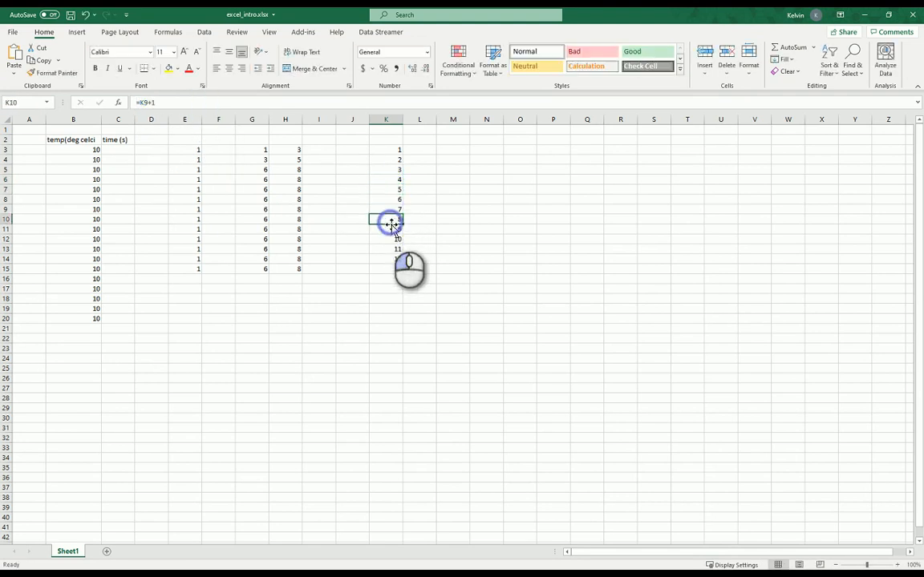
{"action": "left_click", "coordinate": [178, 103]}
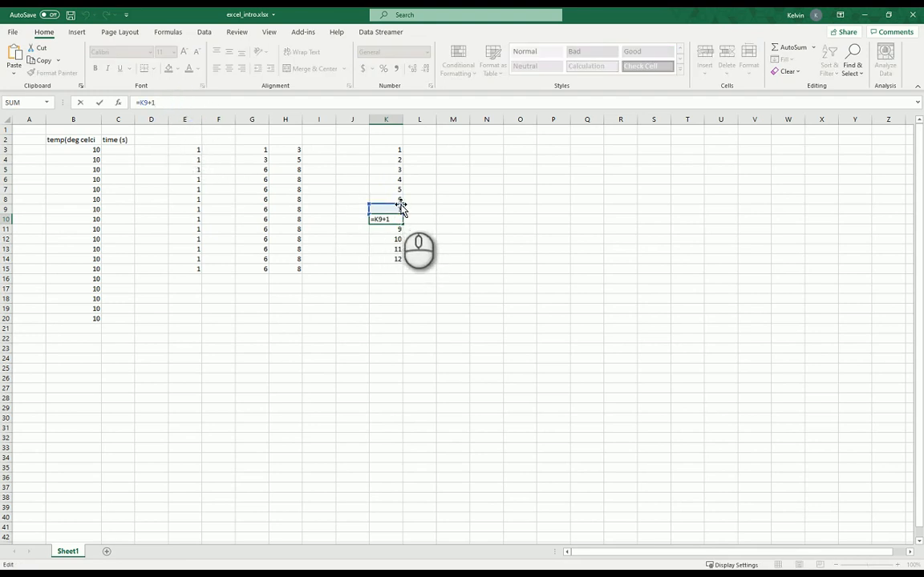
{"action": "key", "text": "Escape"}
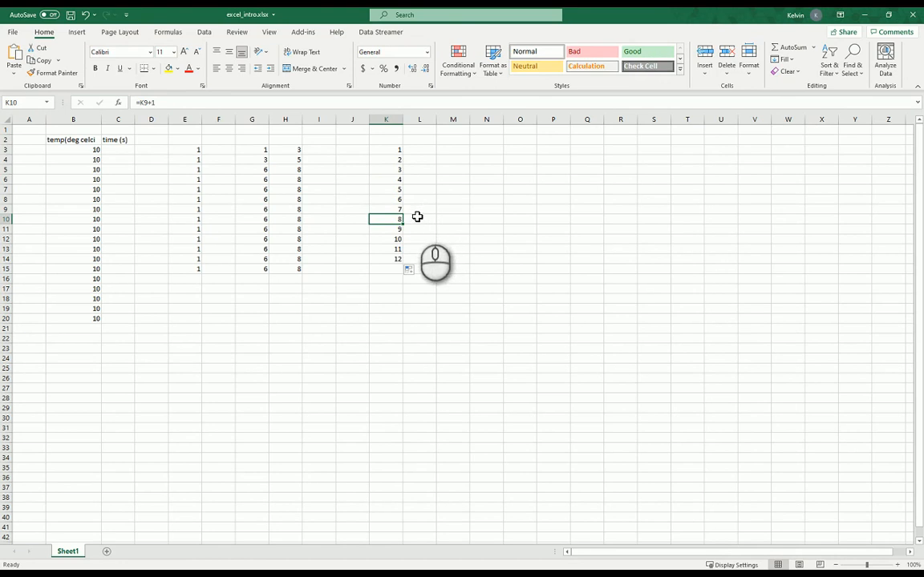
- Enter the header time(s) in cell K2 and Force(N) in cell L2
{"action": "left_click", "coordinate": [390, 141]}
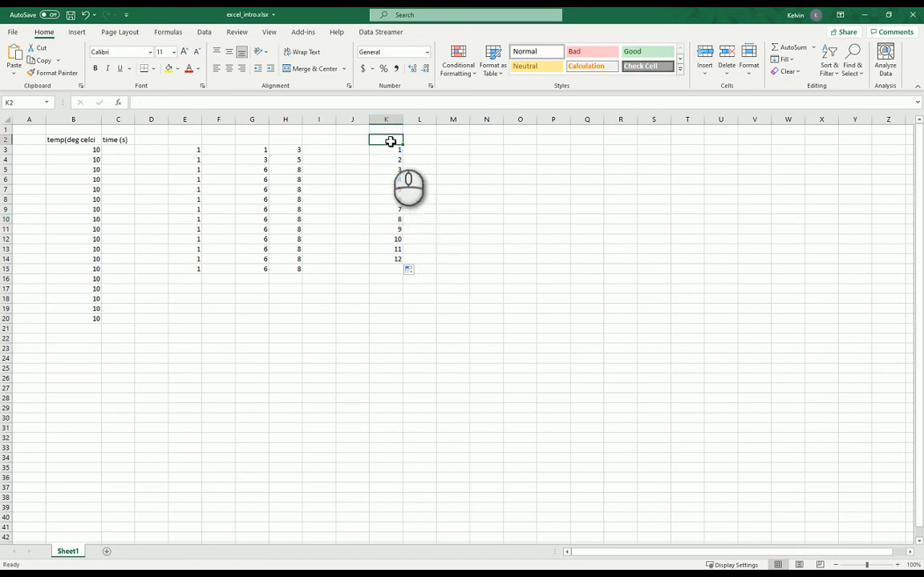
{"action": "type", "text": "time(s"}
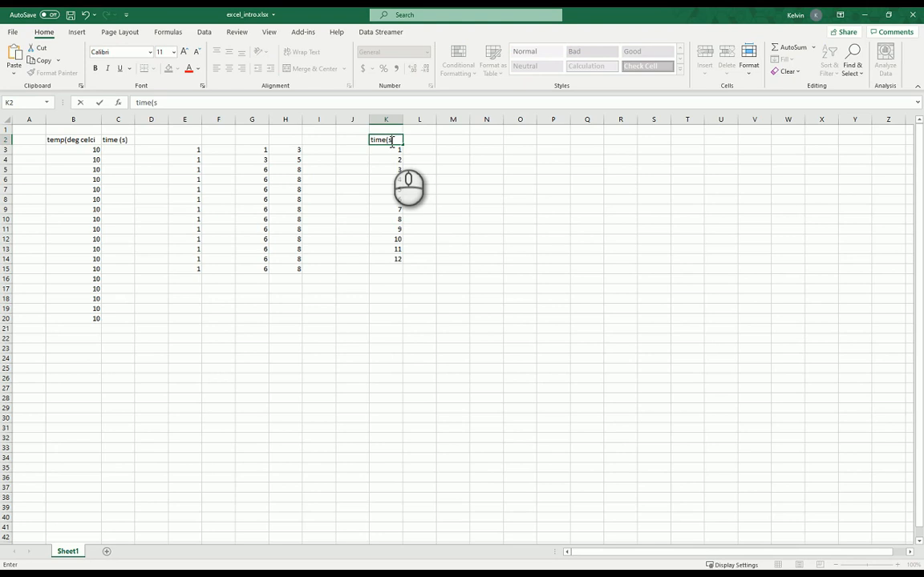
{"action": "type", "text": ")"}
{"action": "left_click", "coordinate": [425, 141]}
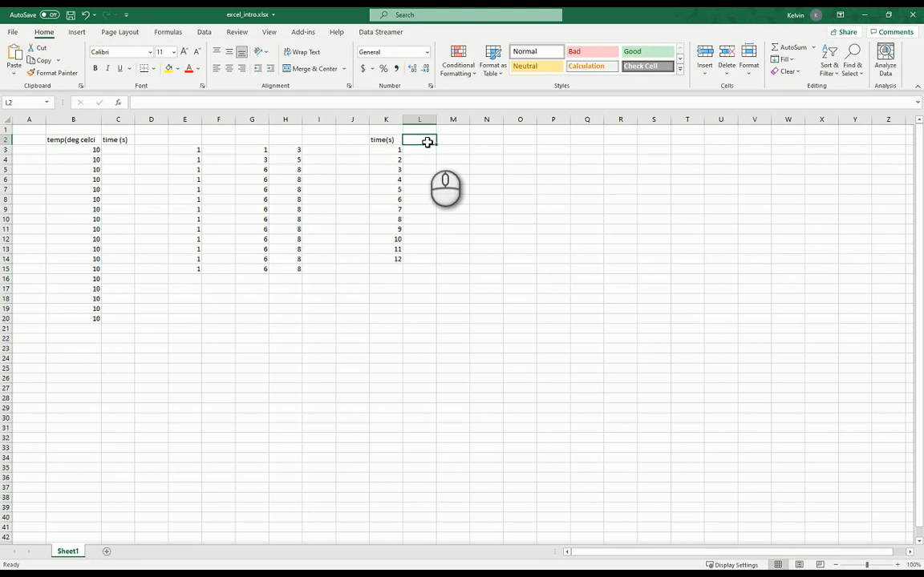
{"action": "type", "text": "Force(N"}
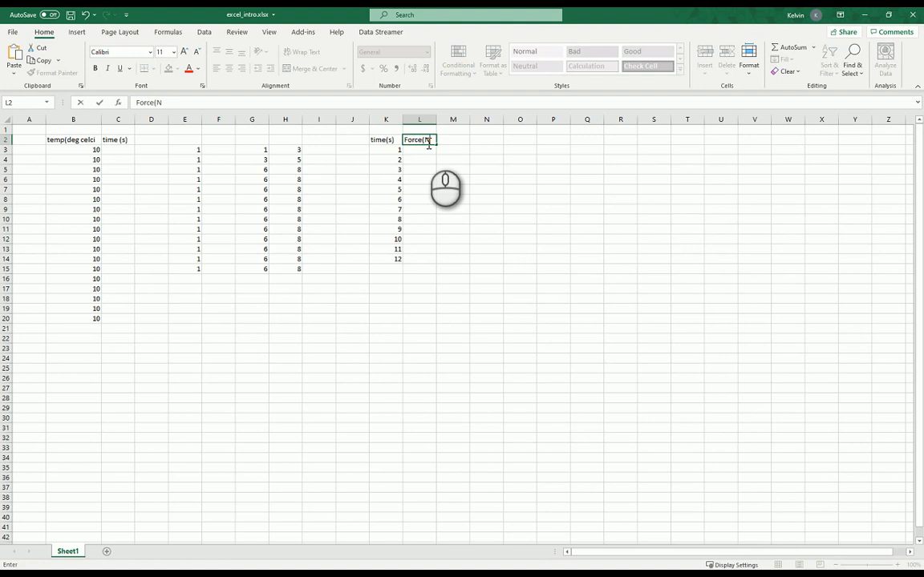
{"action": "left_click", "coordinate": [429, 172]}
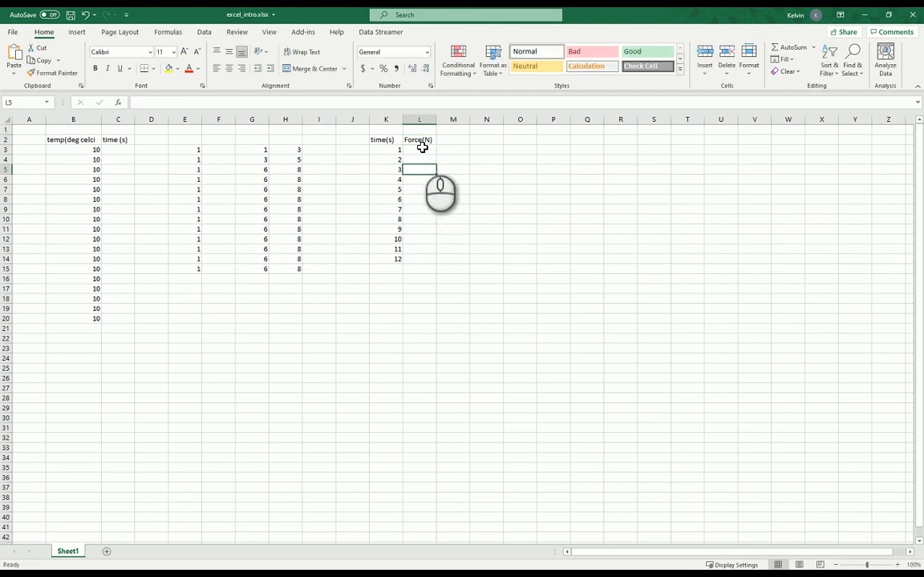
- Enter the formula =K3*2 in cell L3 and fill it down to L14
{"action": "left_click", "coordinate": [421, 152]}
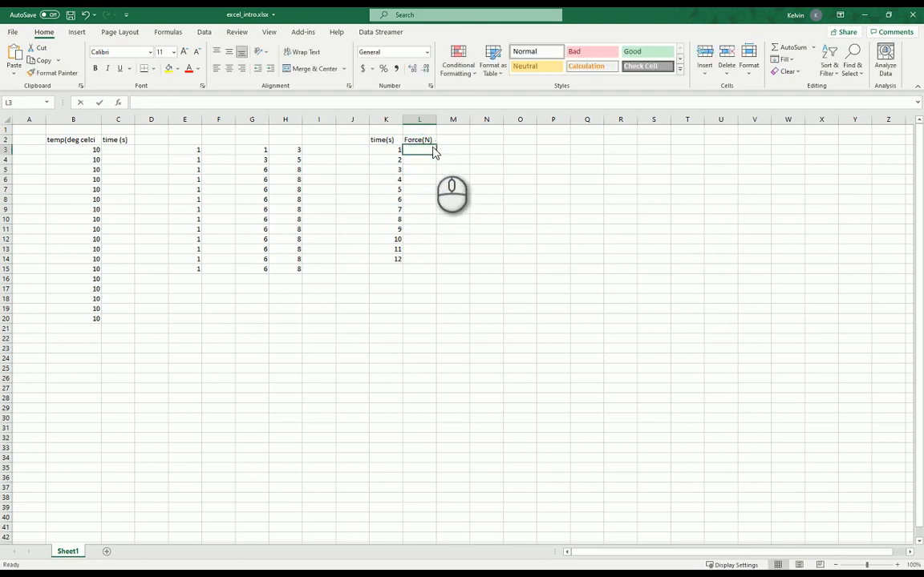
{"action": "type", "text": "="}
{"action": "left_click", "coordinate": [387, 150]}
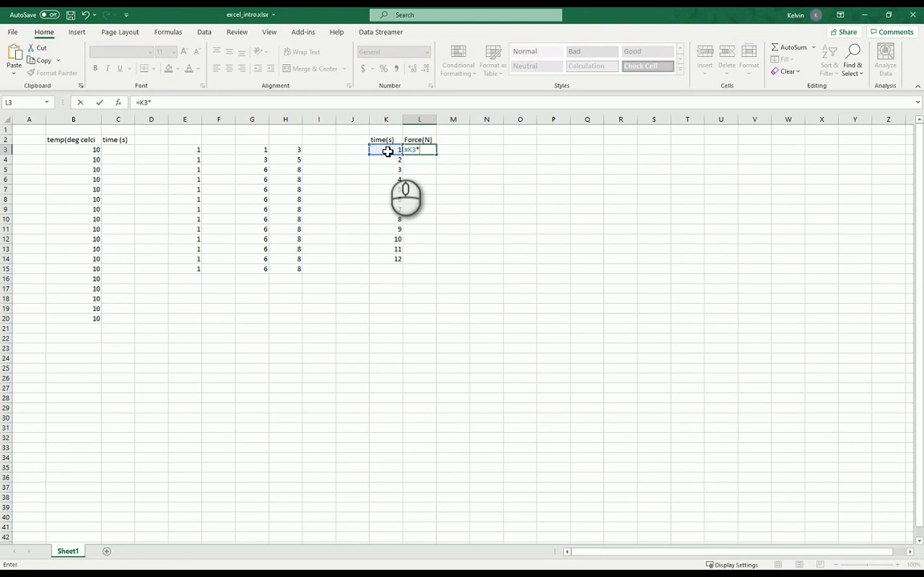
{"action": "type", "text": "*2"}
{"action": "key", "text": "Return"}
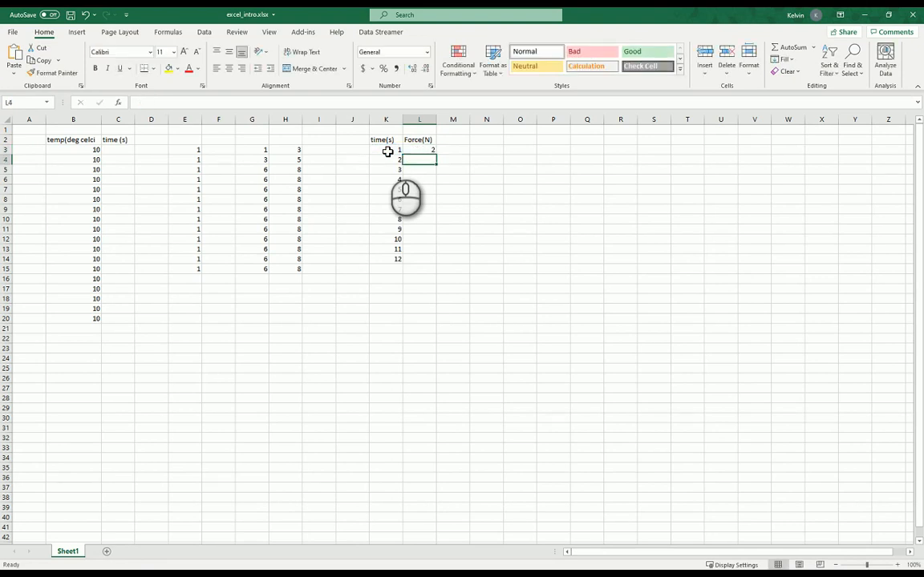
{"action": "left_click", "coordinate": [429, 150]}
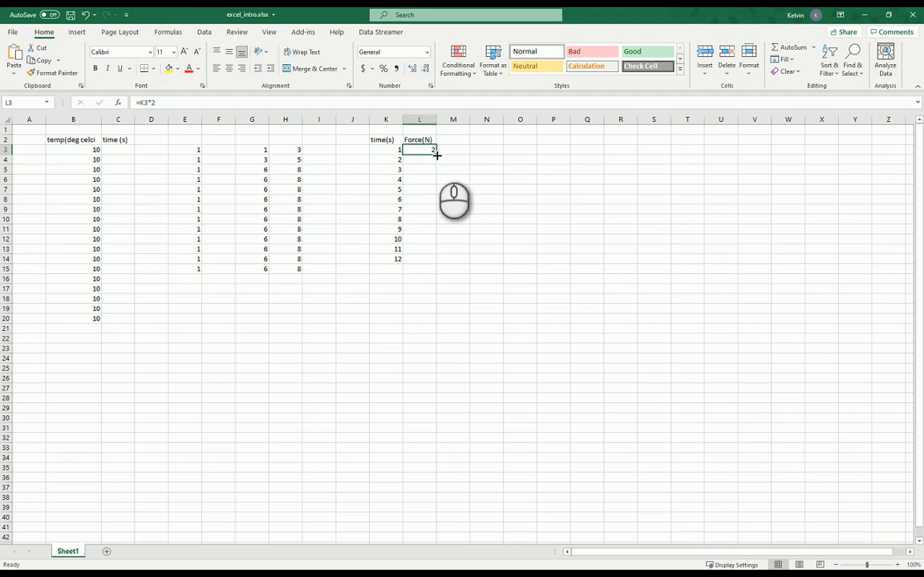
{"action": "left_click_drag", "start_coordinate": [436, 155], "coordinate": [447, 258]}
- Check which cell the formula in L4 refers to, and review the time and force values in K3 to L14
{"action": "left_click", "coordinate": [429, 160]}
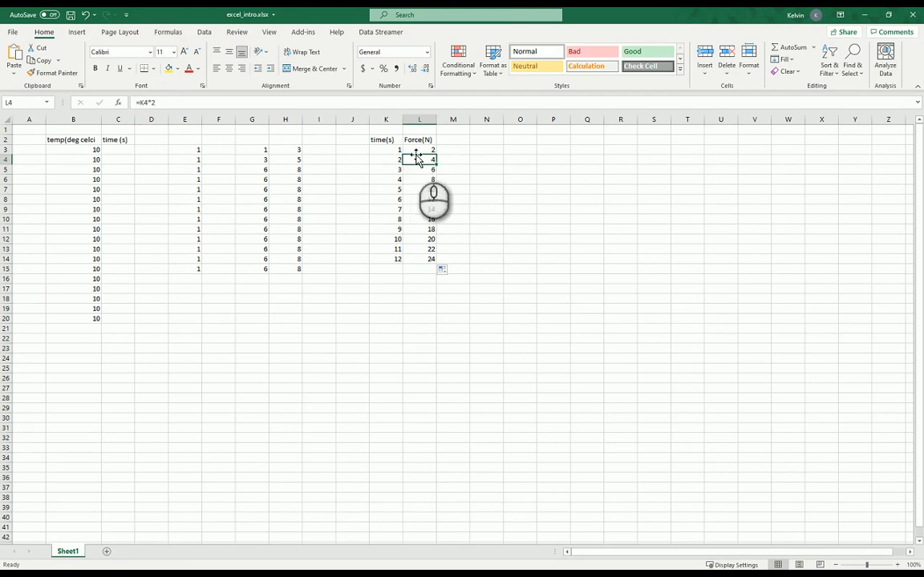
{"action": "left_click", "coordinate": [227, 102]}
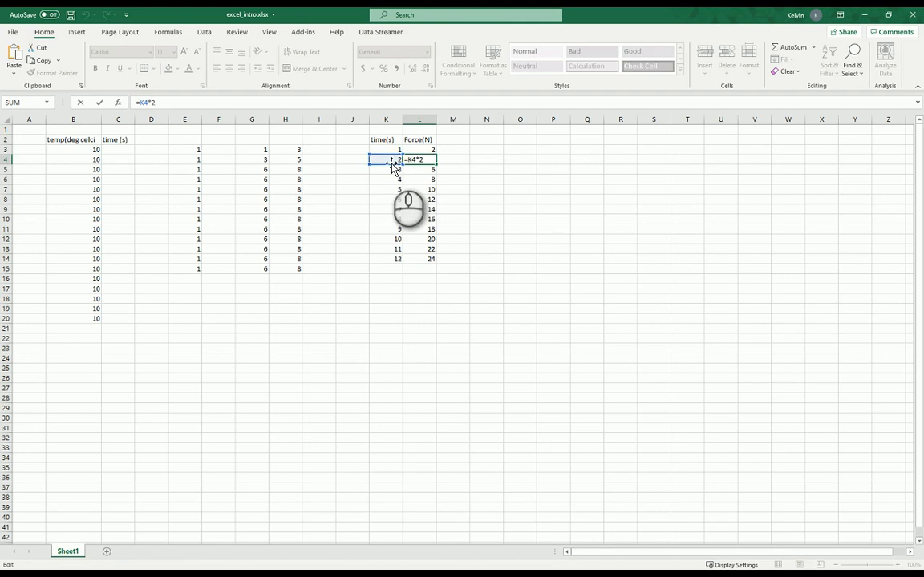
{"action": "key", "text": "Escape"}
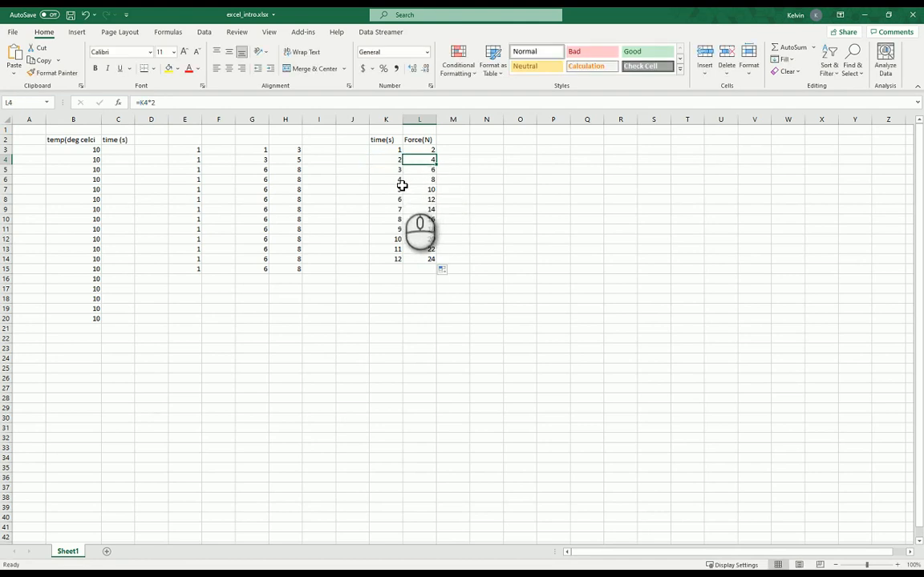
{"action": "left_click", "coordinate": [475, 199]}
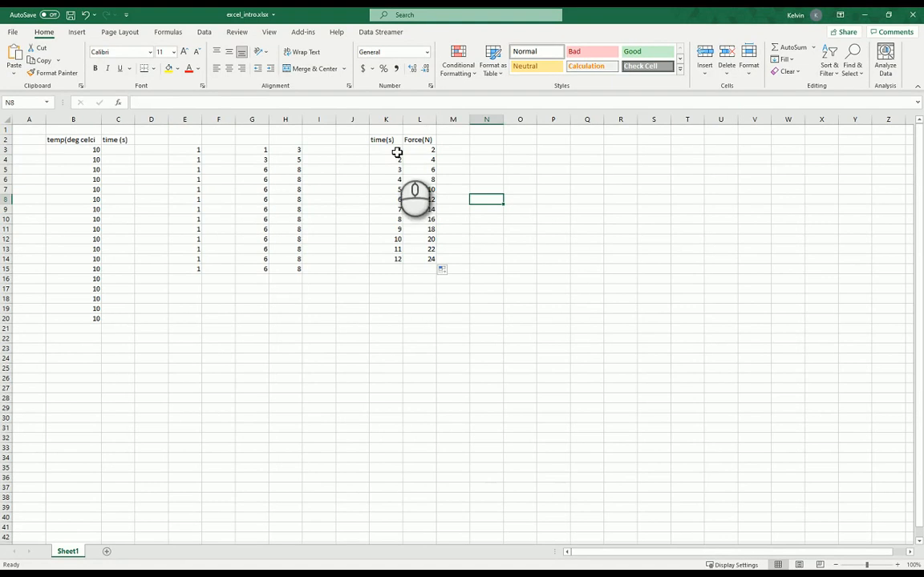
{"action": "left_click_drag", "start_coordinate": [396, 150], "coordinate": [444, 257]}
{"action": "left_click", "coordinate": [505, 206]}
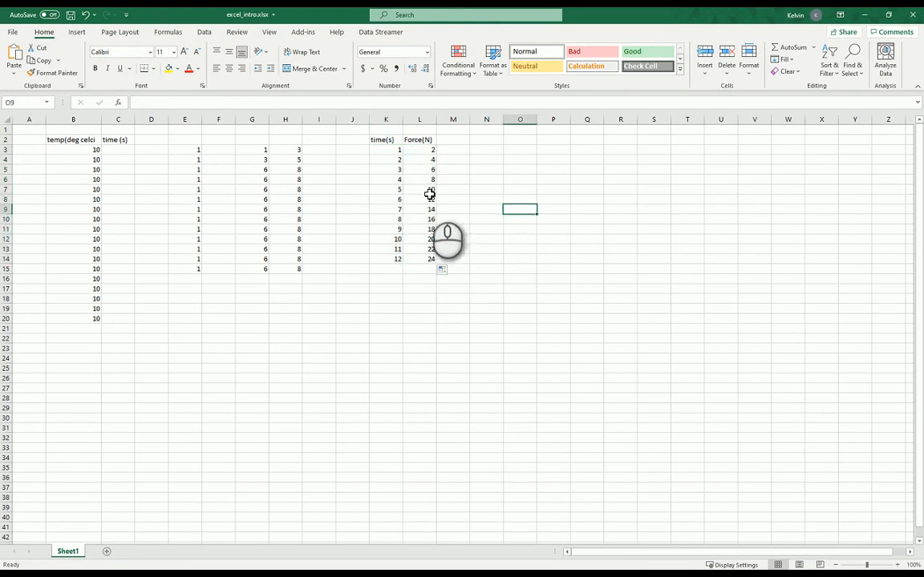
- Insert a blank Scatter with Smooth Lines and Markers chart and place it over columns O to V, beside the data
{"action": "left_click", "coordinate": [76, 33]}
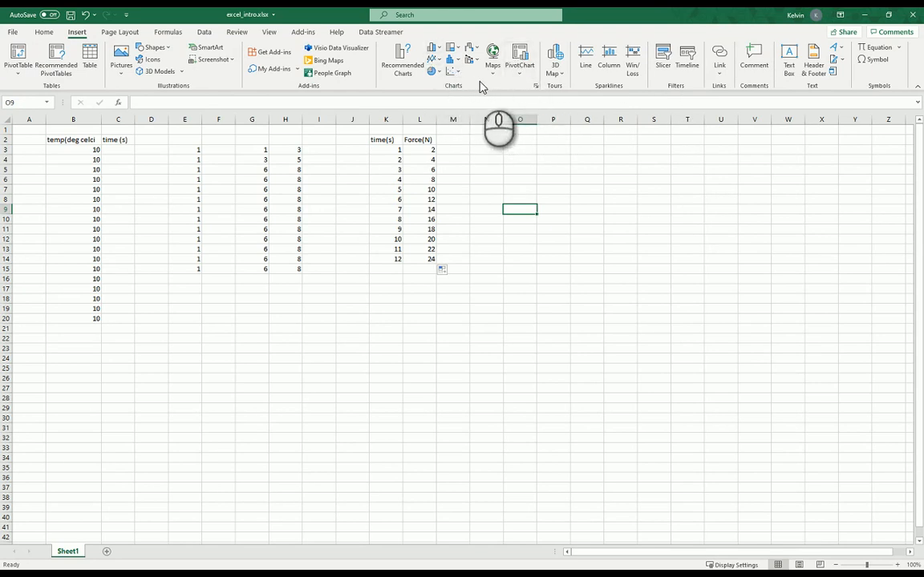
{"action": "left_click", "coordinate": [455, 72]}
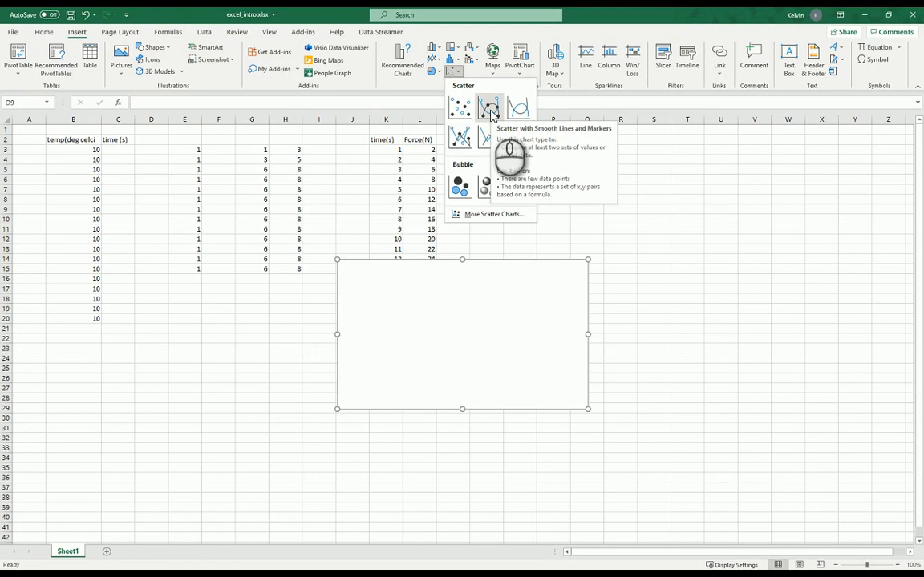
{"action": "left_click", "coordinate": [491, 112]}
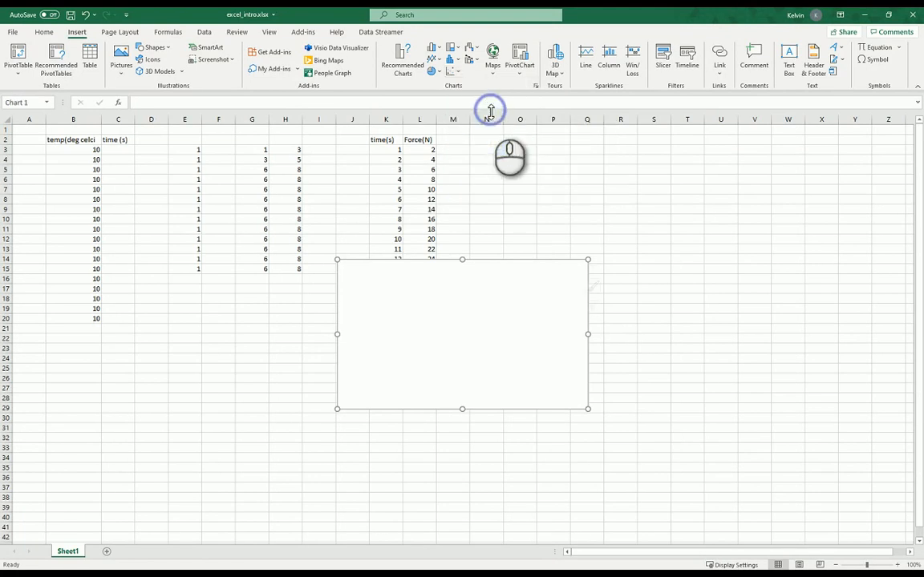
{"action": "left_click_drag", "start_coordinate": [488, 271], "coordinate": [662, 185]}
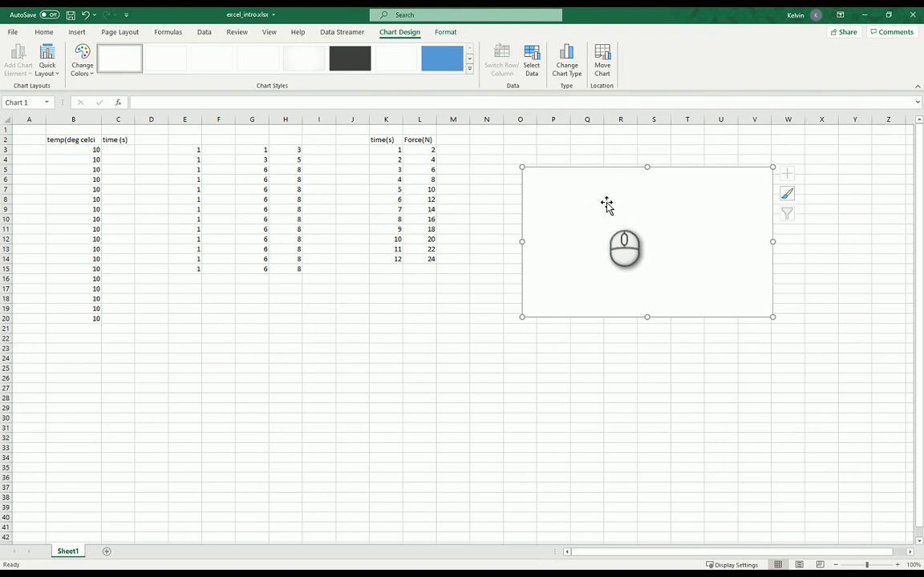
- Add a data series named Force (N) to the blank scatter chart
{"action": "left_click", "coordinate": [532, 63]}
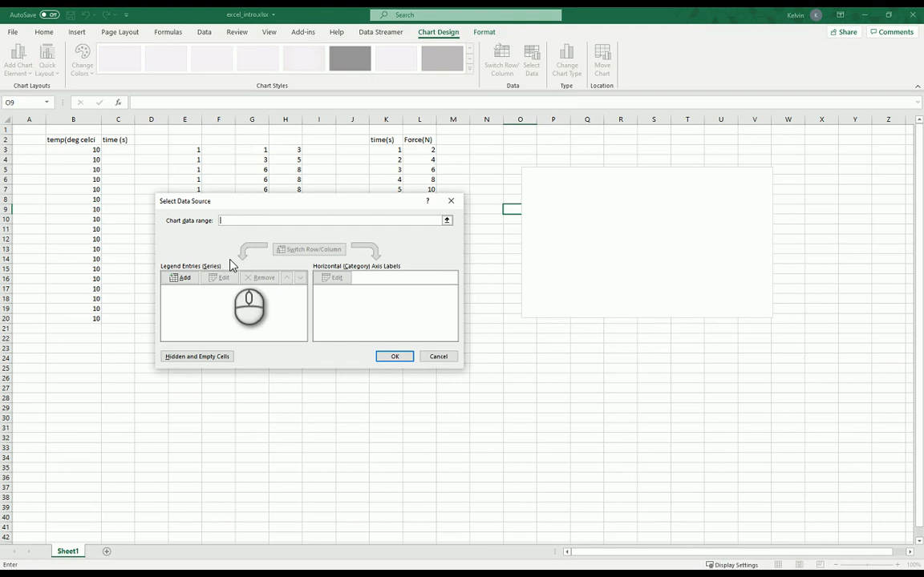
{"action": "left_click", "coordinate": [183, 278]}
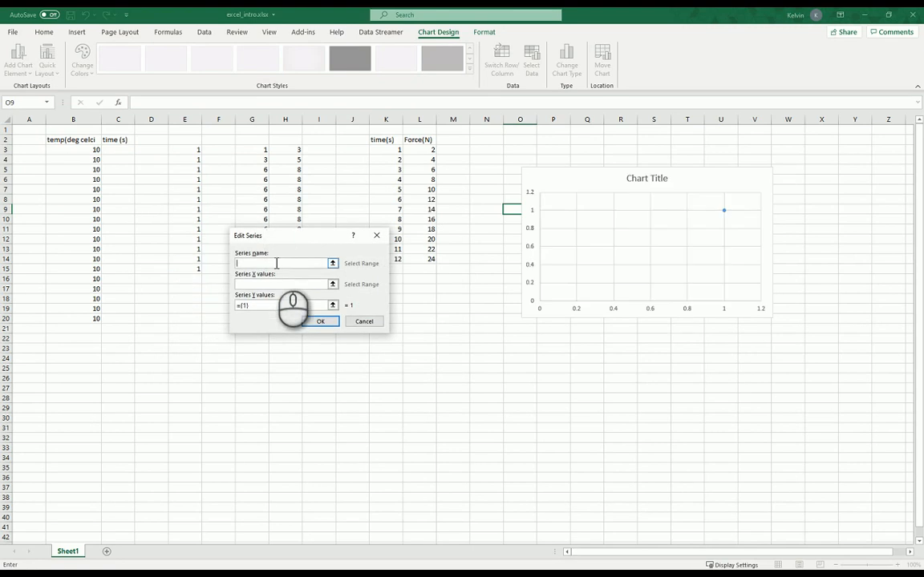
{"action": "left_click_drag", "start_coordinate": [273, 236], "coordinate": [482, 322]}
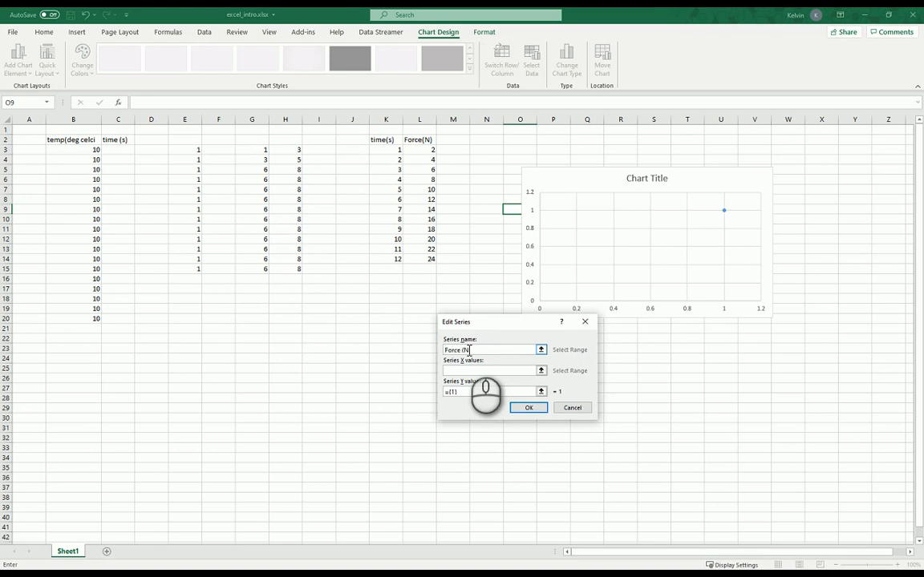
{"action": "type", "text": ")"}
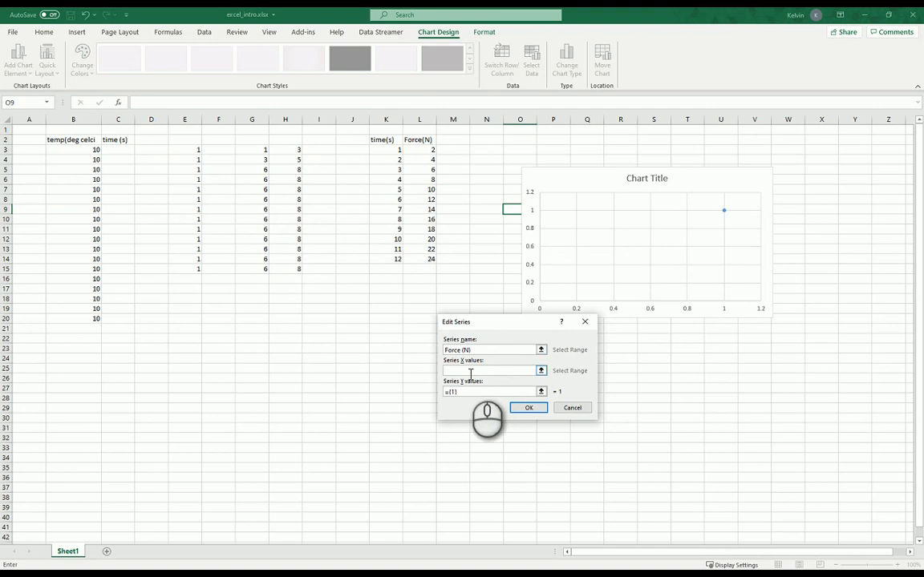
- Set the series X values to the time column, K3 to K14
{"action": "left_click", "coordinate": [541, 371]}
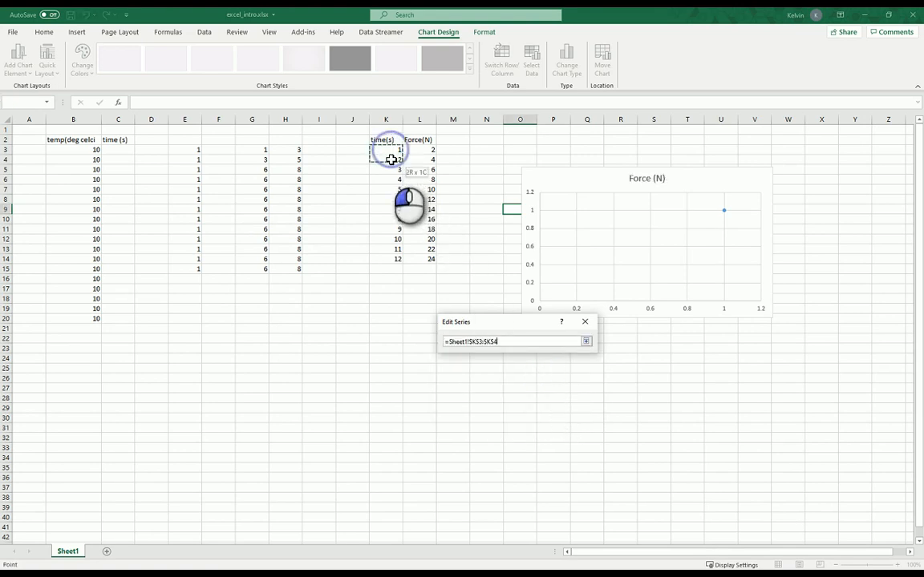
{"action": "left_click_drag", "start_coordinate": [387, 200], "coordinate": [387, 219]}
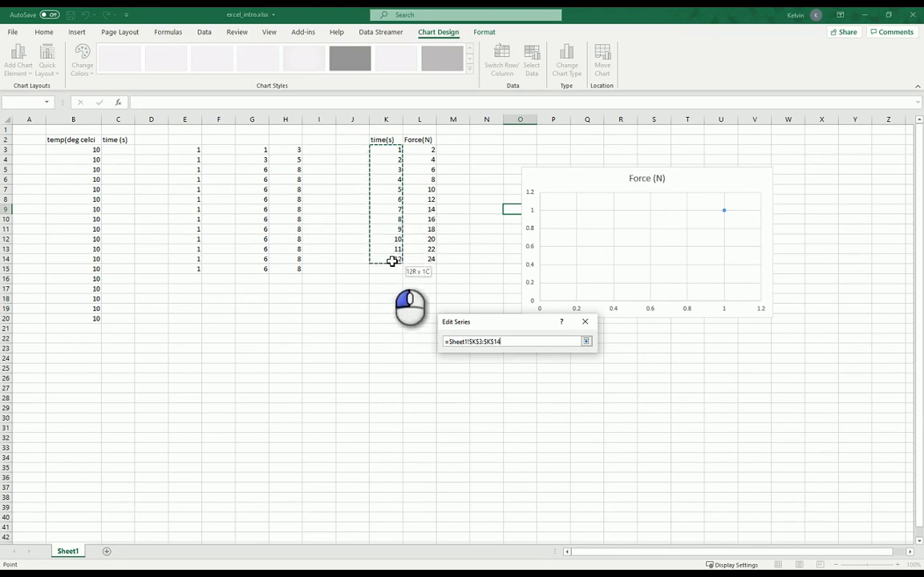
{"action": "left_click_drag", "start_coordinate": [392, 261], "coordinate": [395, 260]}
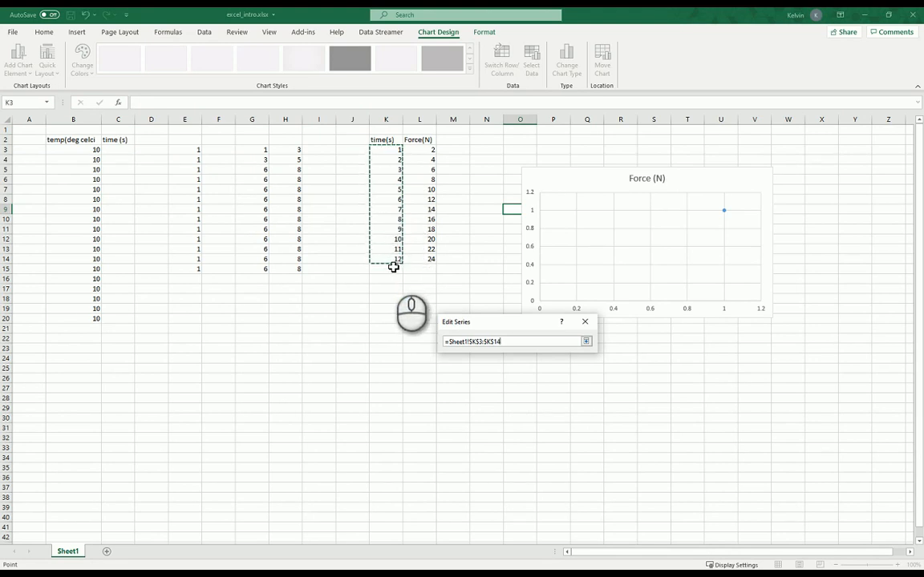
{"action": "key", "text": "Return"}
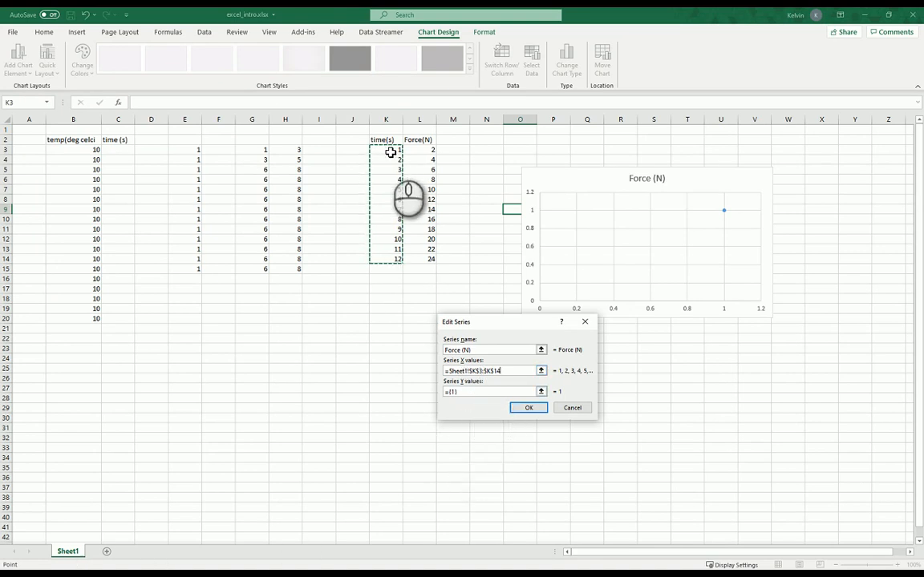
- Set the series Y values to the force column, L3 to L14, and accept the chart's data source
{"action": "left_click", "coordinate": [543, 392]}
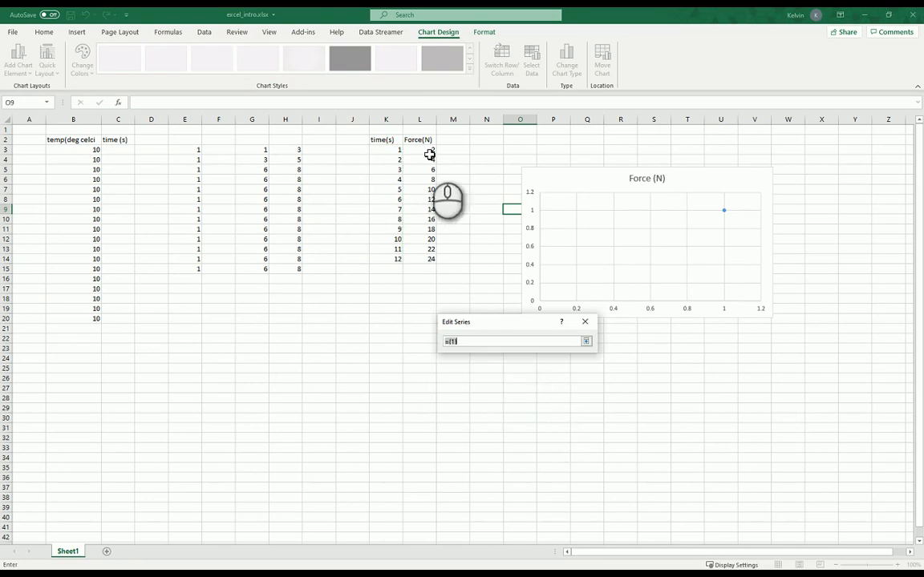
{"action": "left_click_drag", "start_coordinate": [430, 153], "coordinate": [428, 262]}
{"action": "key", "text": "Return"}
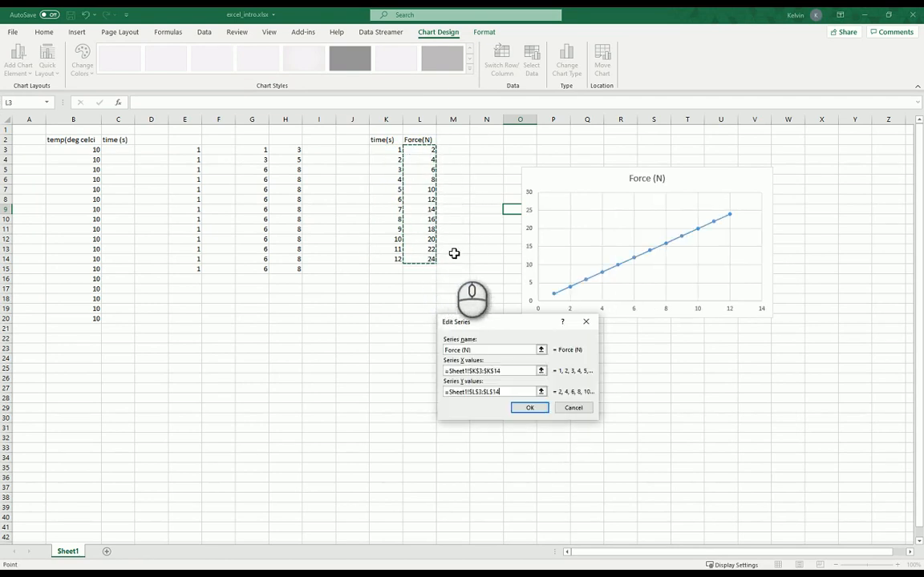
{"action": "left_click_drag", "start_coordinate": [496, 326], "coordinate": [409, 349]}
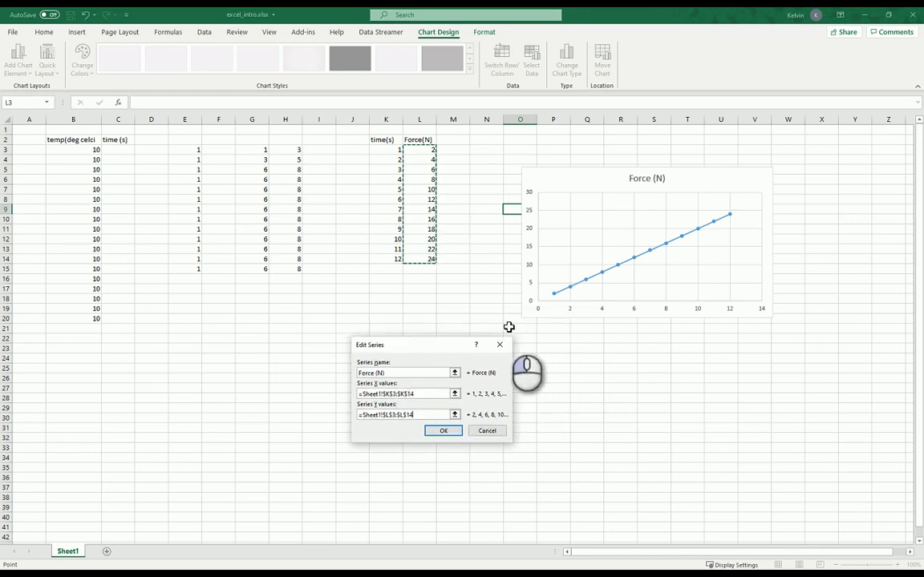
{"action": "left_click", "coordinate": [445, 432]}
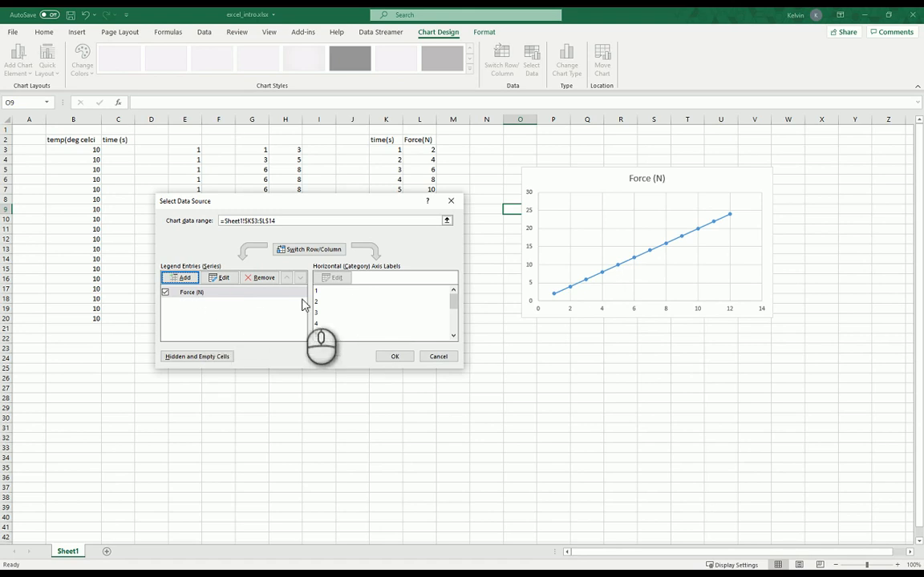
{"action": "left_click", "coordinate": [395, 359]}
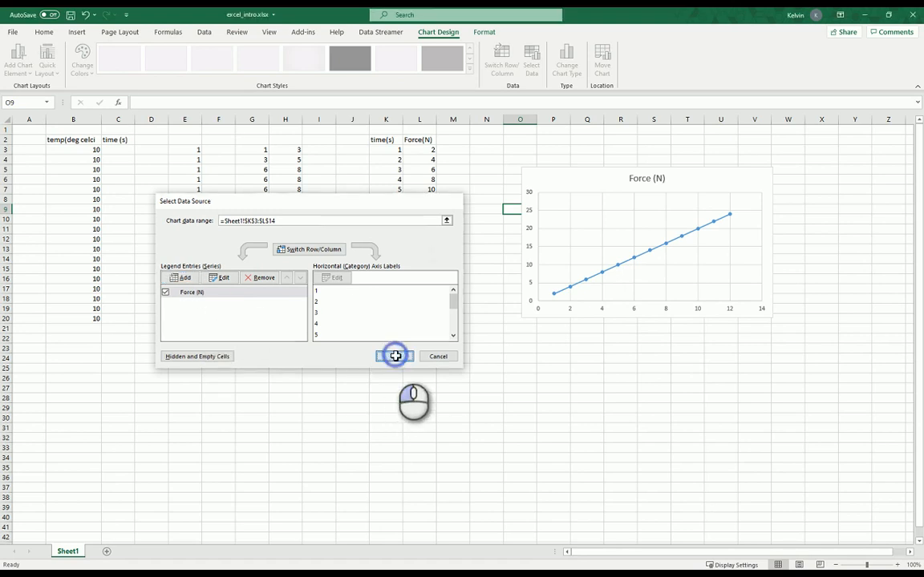